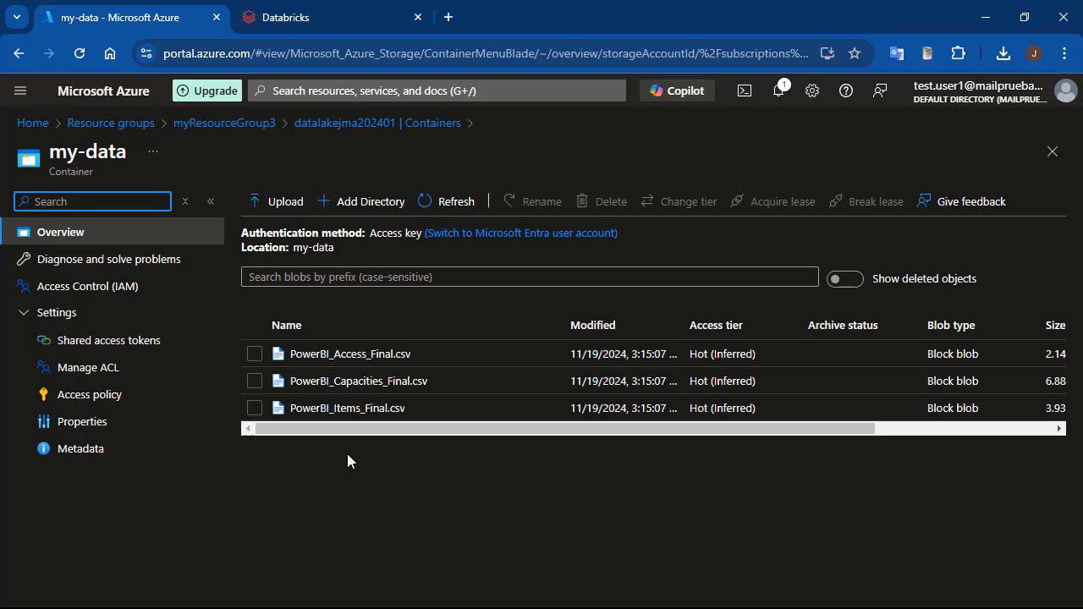
Step: From myResourceGroup3, find Access Connector for Azure Databricks in the Marketplace and start creating it
{"action": "left_click", "coordinate": [253, 124]}
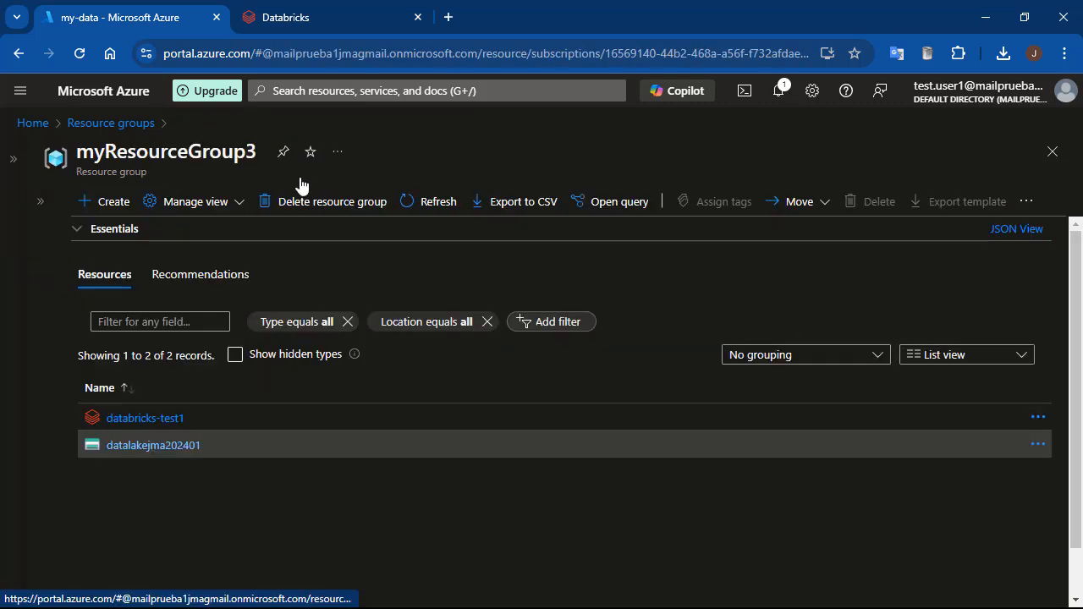
{"action": "left_click", "coordinate": [105, 206]}
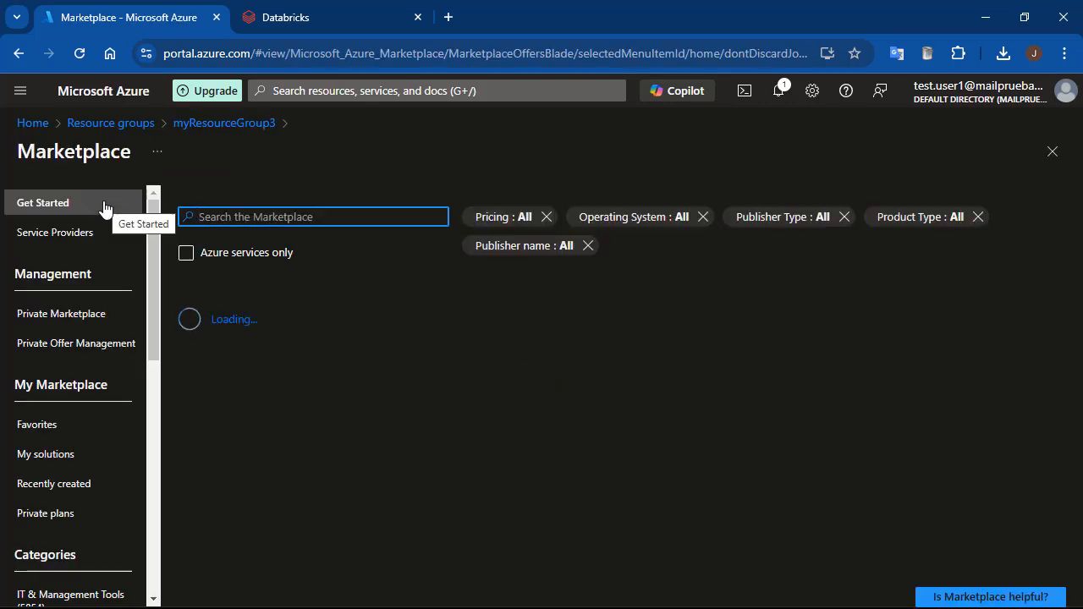
{"action": "type", "text": "Acc"}
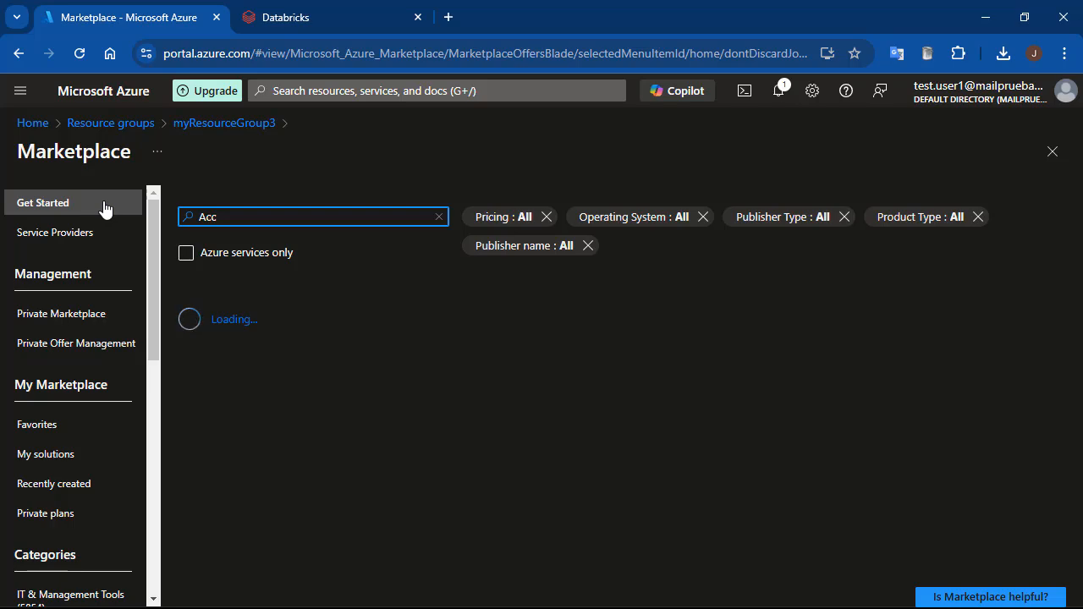
{"action": "type", "text": "ess conn"}
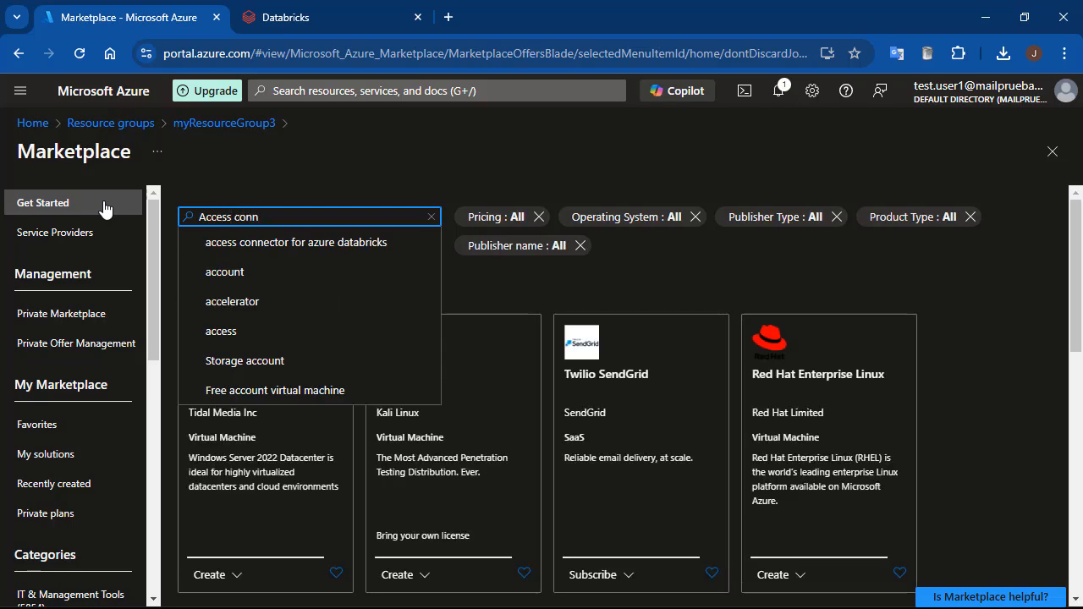
{"action": "left_click", "coordinate": [245, 245]}
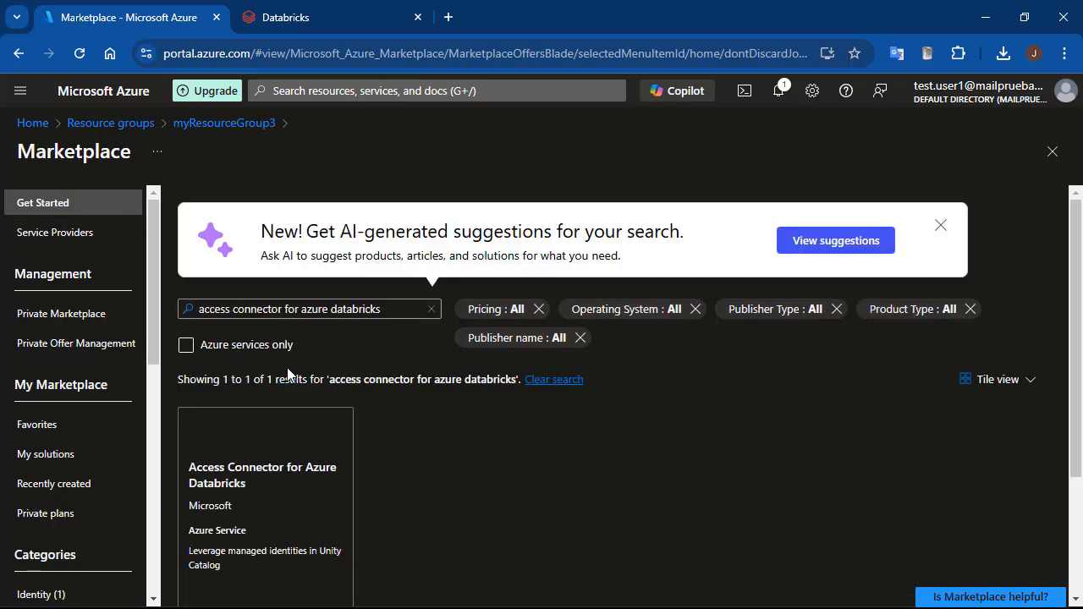
{"action": "left_click", "coordinate": [265, 533]}
{"action": "left_click", "coordinate": [379, 300]}
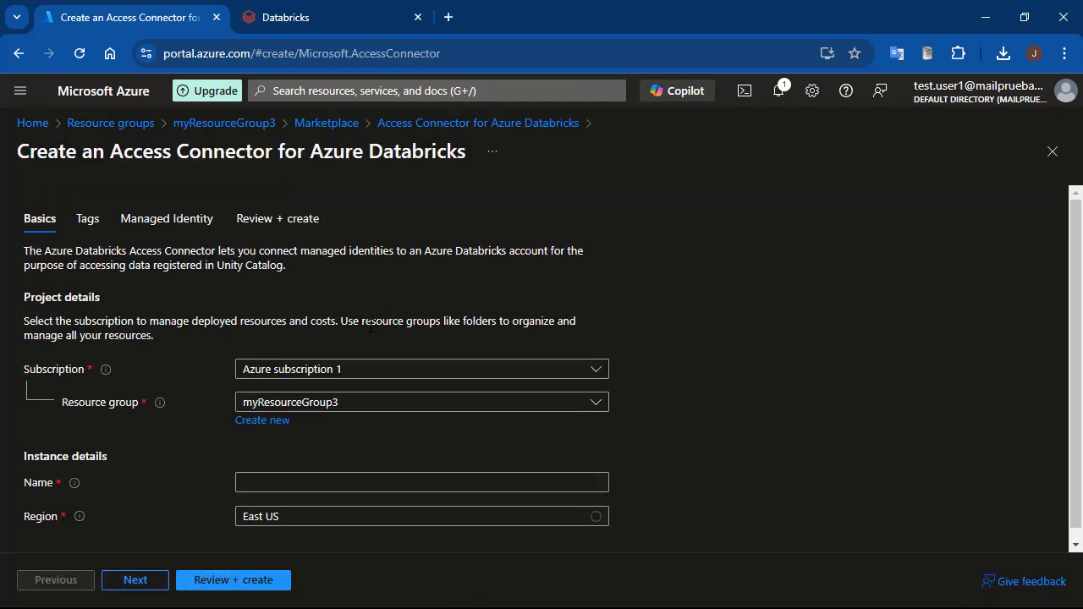
Step: Name the access connector mydatabricksconnector and set its region to West Europe
{"action": "left_click", "coordinate": [375, 481]}
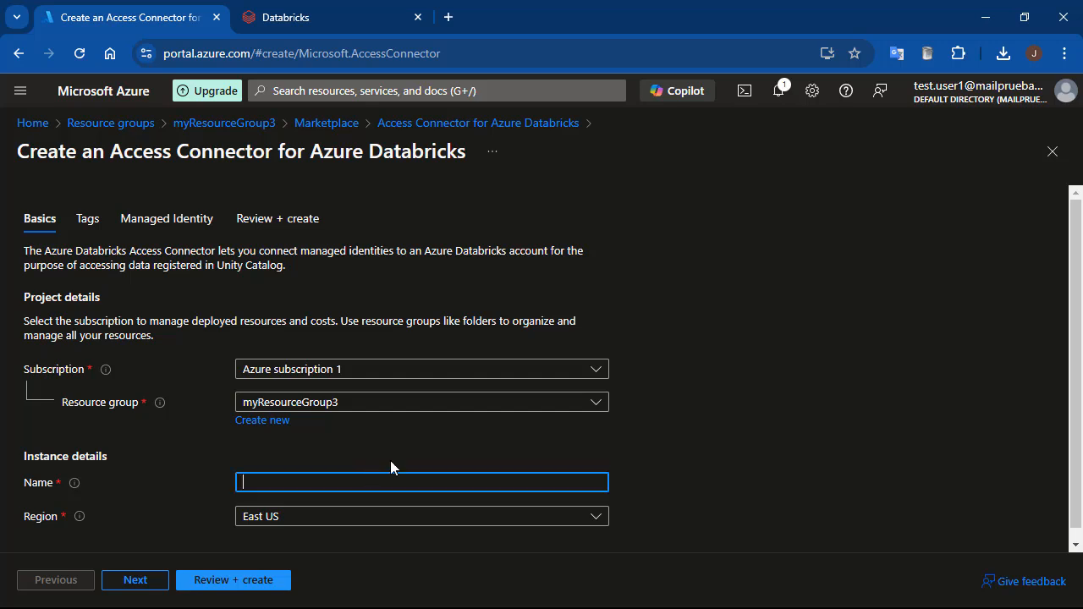
{"action": "type", "text": "mydatabricksconnectos"}
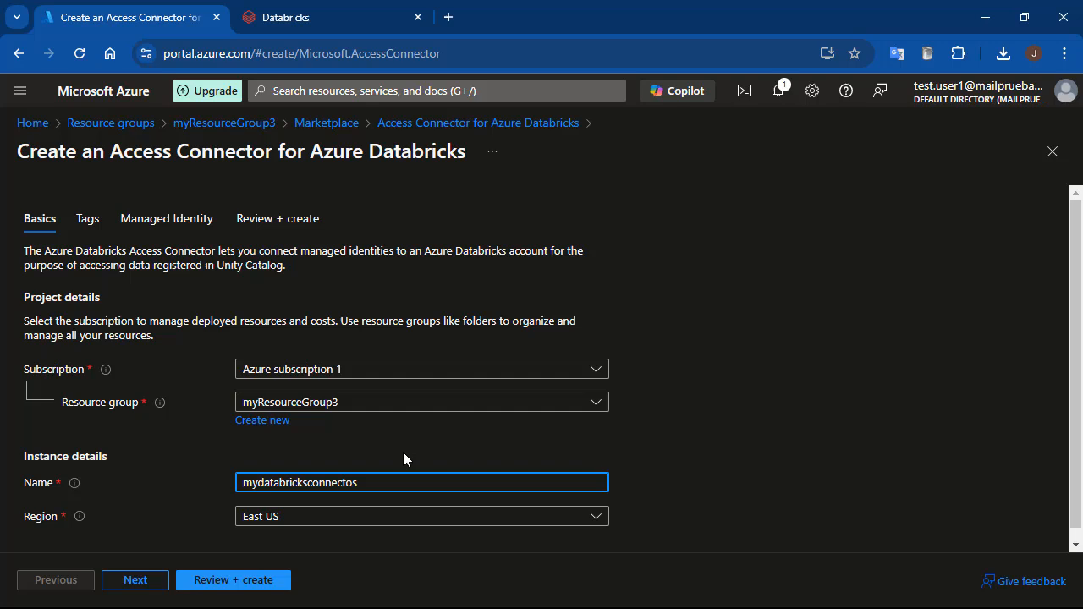
{"action": "key", "text": "BackSpace"}
{"action": "type", "text": "r"}
{"action": "left_click", "coordinate": [597, 518]}
{"action": "type", "text": "we"}
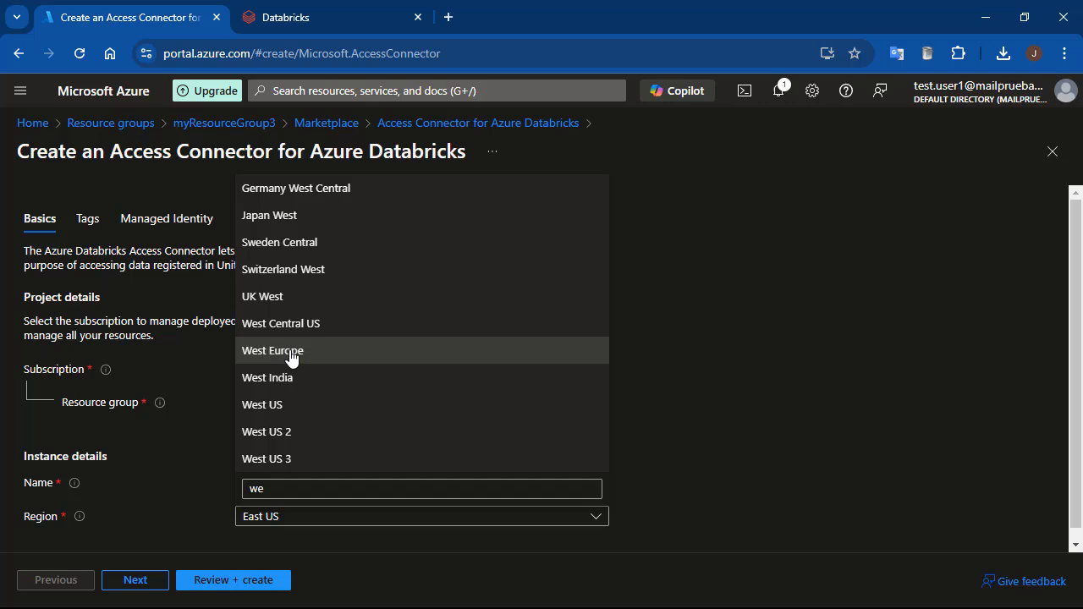
{"action": "left_click", "coordinate": [292, 358]}
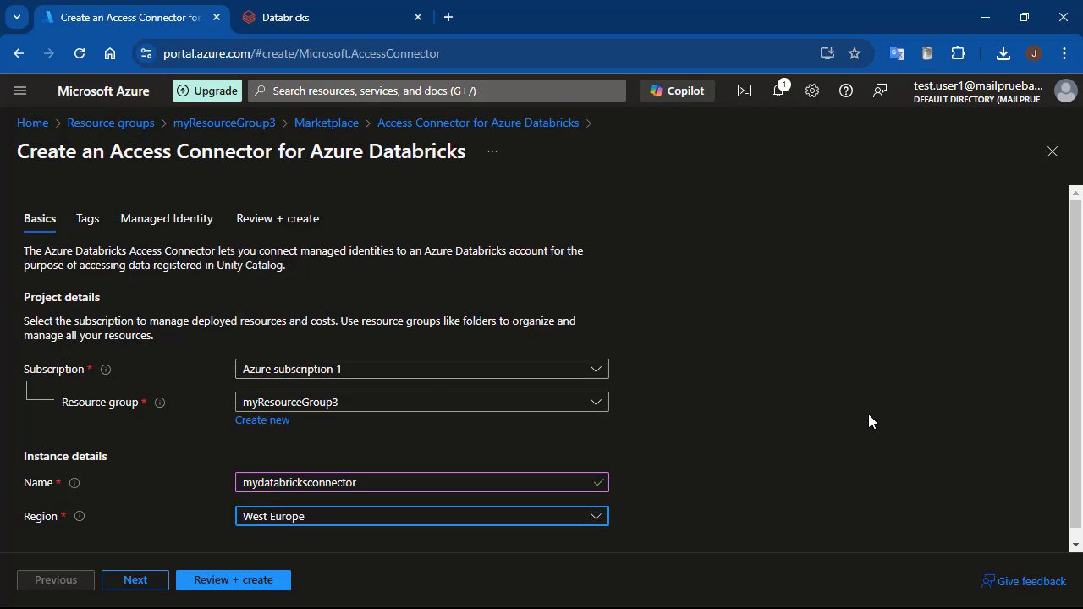
{"action": "scroll", "coordinate": [864, 415], "scroll_direction": "down", "scroll_amount": 1}
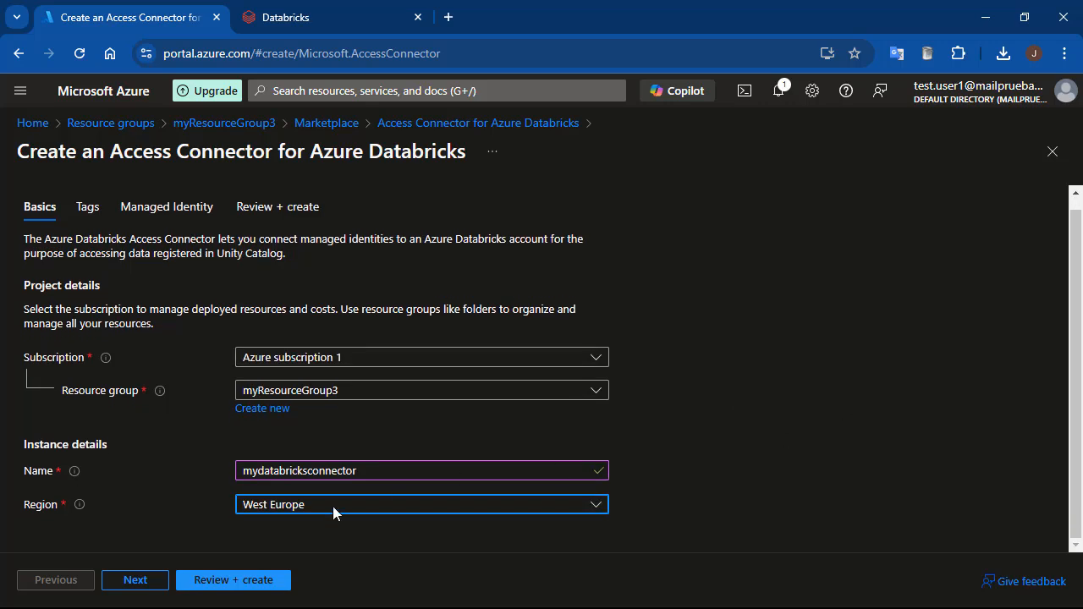
Step: Review and create the access connector, and dismiss the deployment notification
{"action": "left_click", "coordinate": [211, 581]}
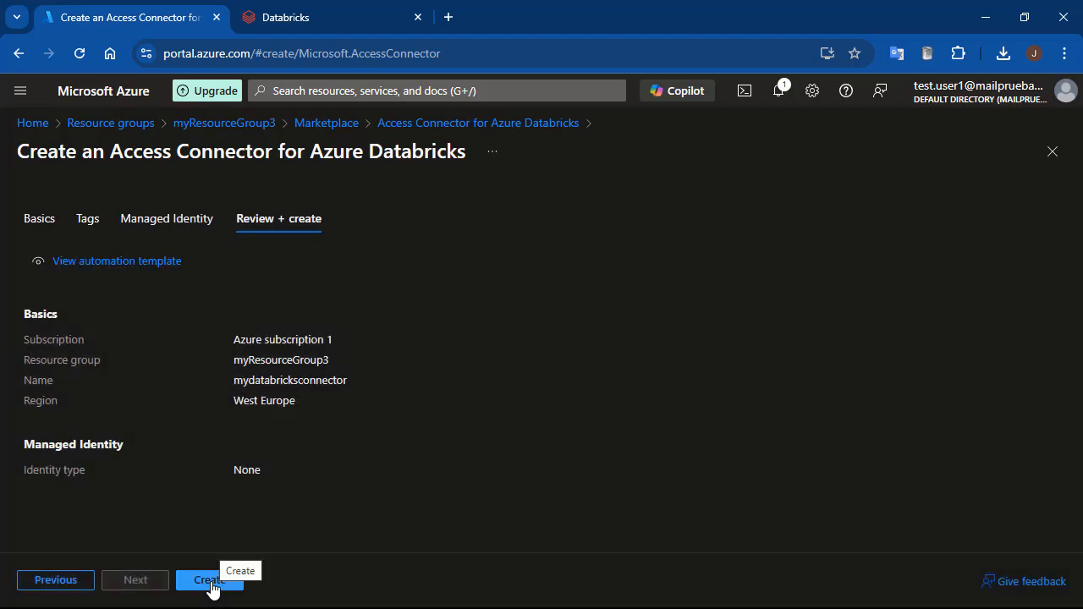
{"action": "left_click", "coordinate": [211, 584]}
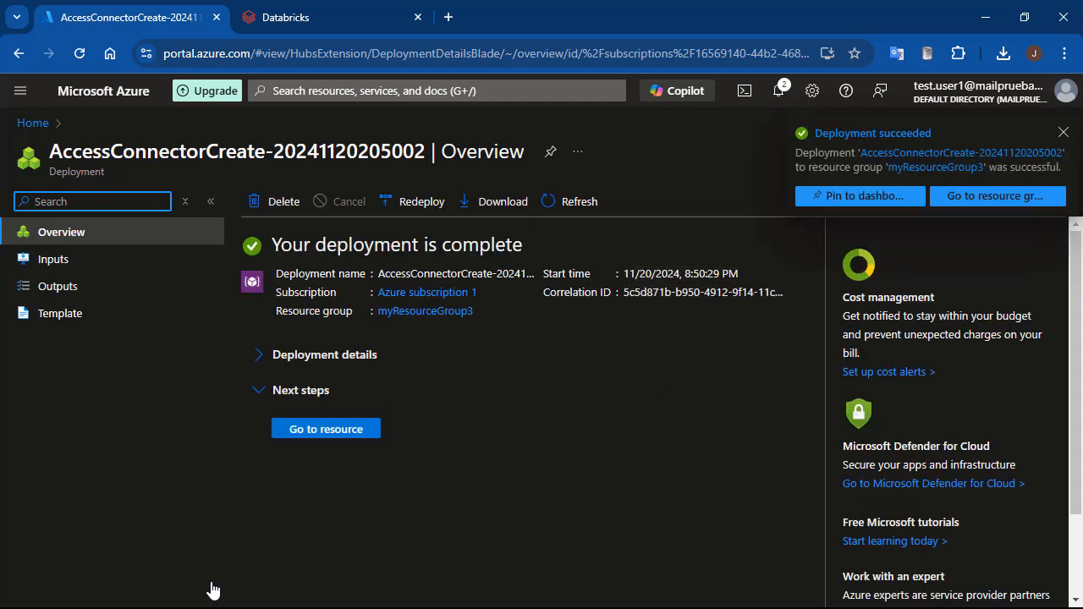
{"action": "left_click", "coordinate": [1063, 133]}
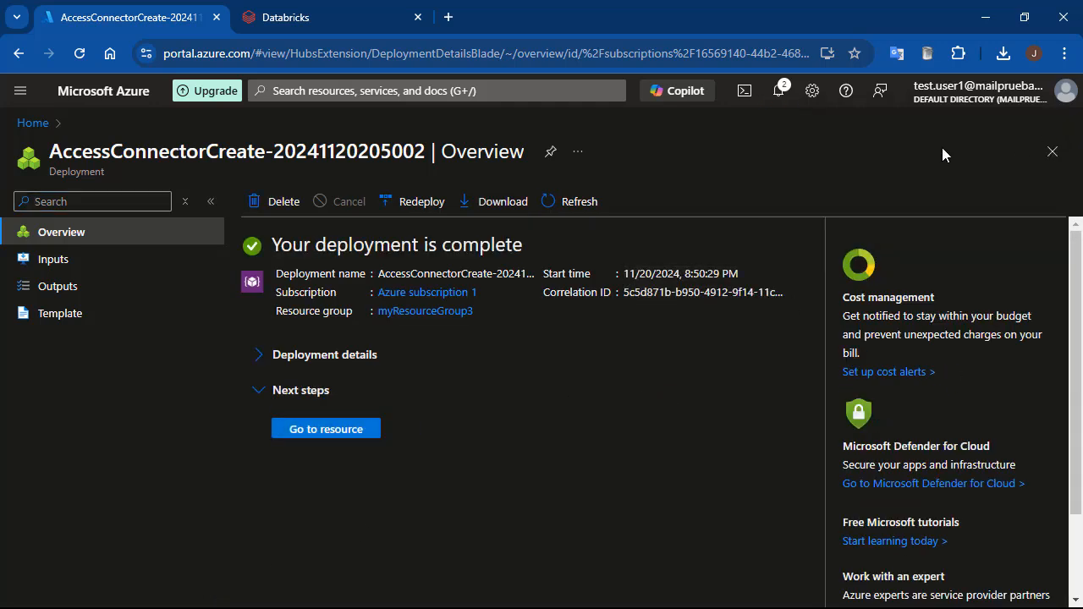
Step: Open the Access Control (IAM) settings of the datalakejma202401 storage account in myResourceGroup3
{"action": "left_click", "coordinate": [34, 126]}
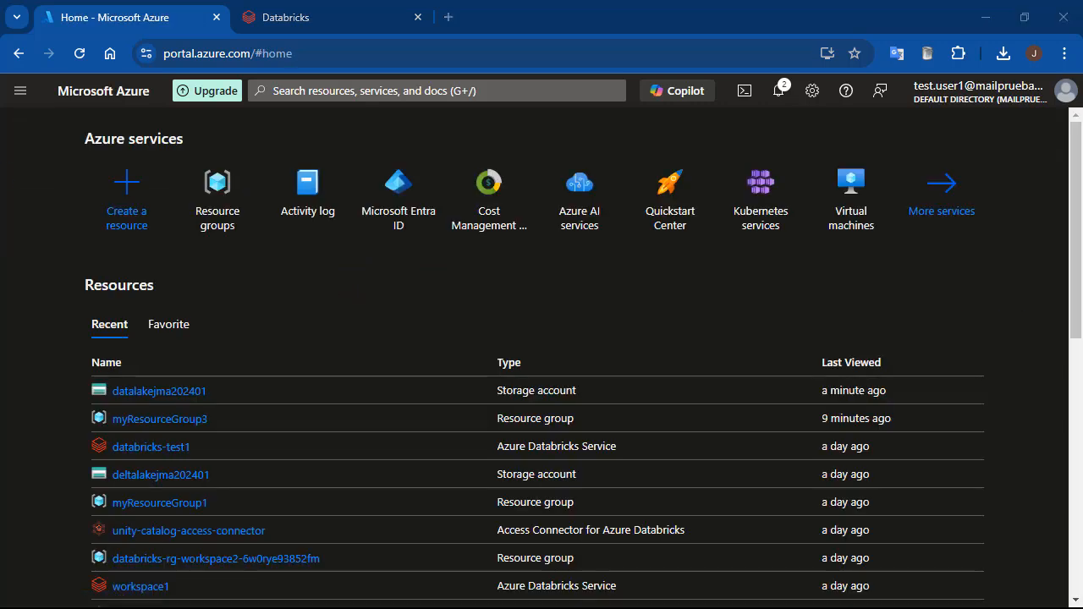
{"action": "left_click", "coordinate": [160, 418]}
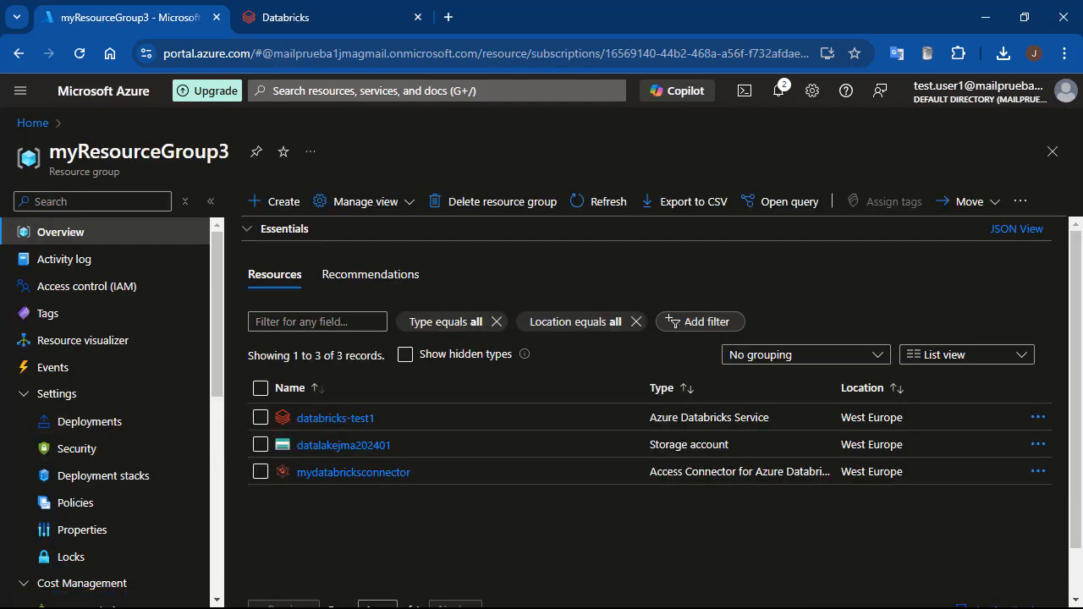
{"action": "left_click", "coordinate": [359, 446]}
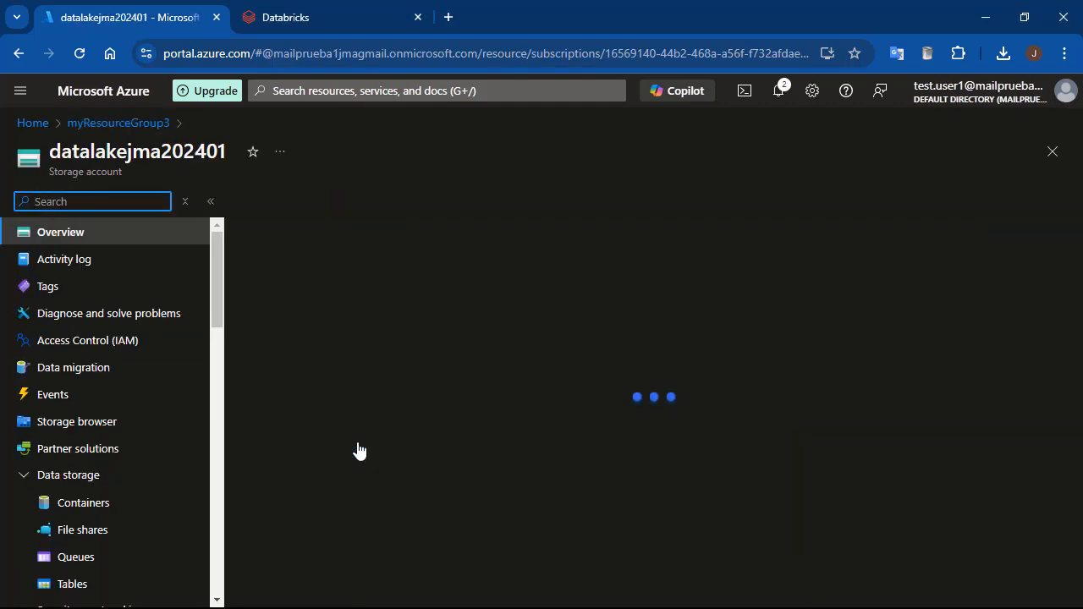
{"action": "left_click", "coordinate": [76, 342]}
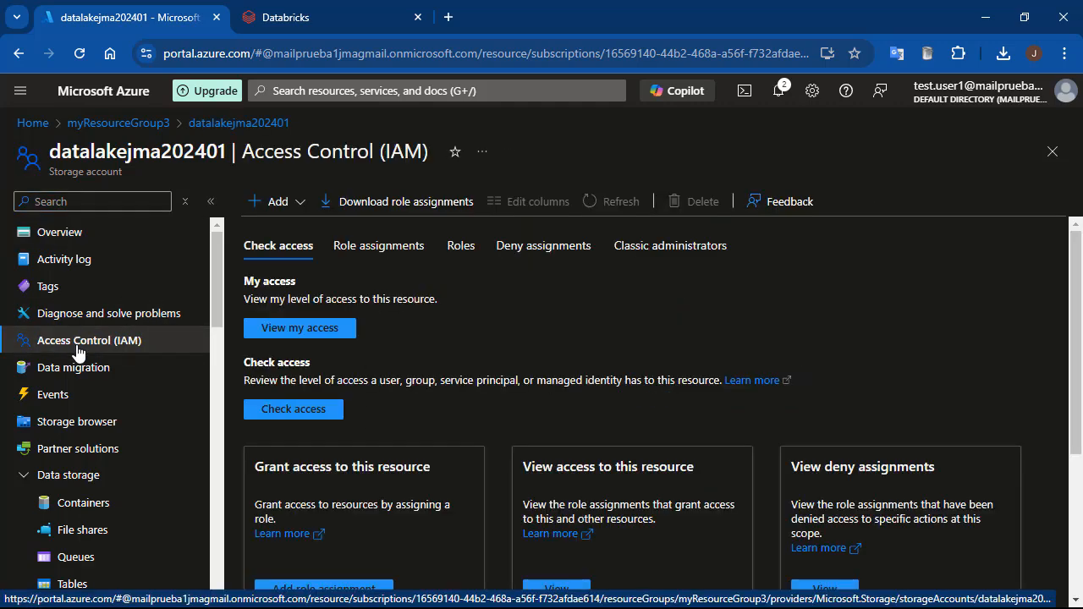
Step: Start a new role assignment for the storage account and choose the Storage Blob Data Contributor role
{"action": "left_click", "coordinate": [278, 201]}
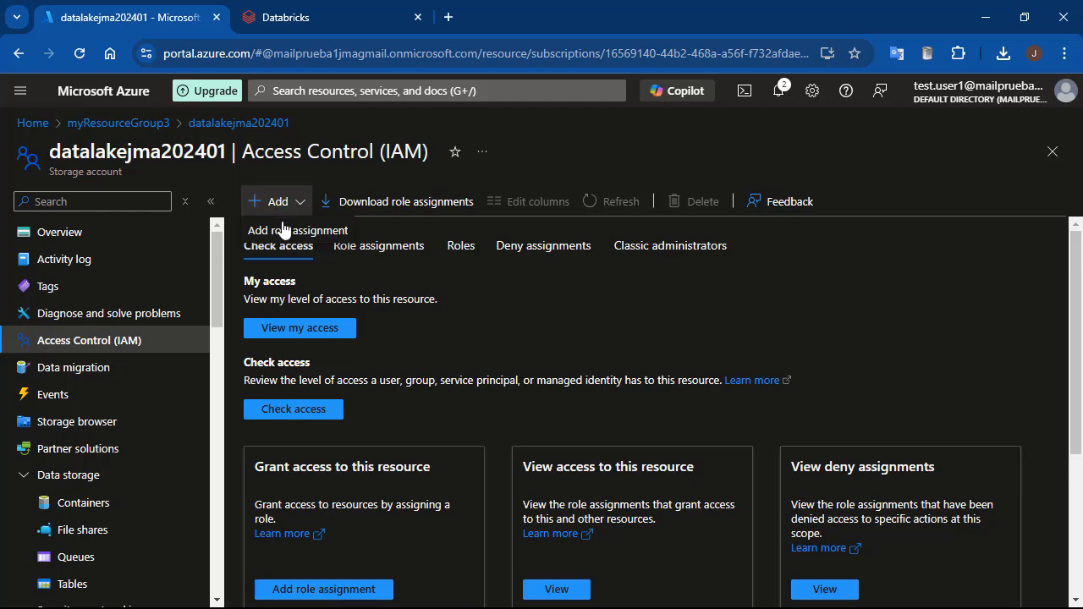
{"action": "left_click", "coordinate": [283, 230]}
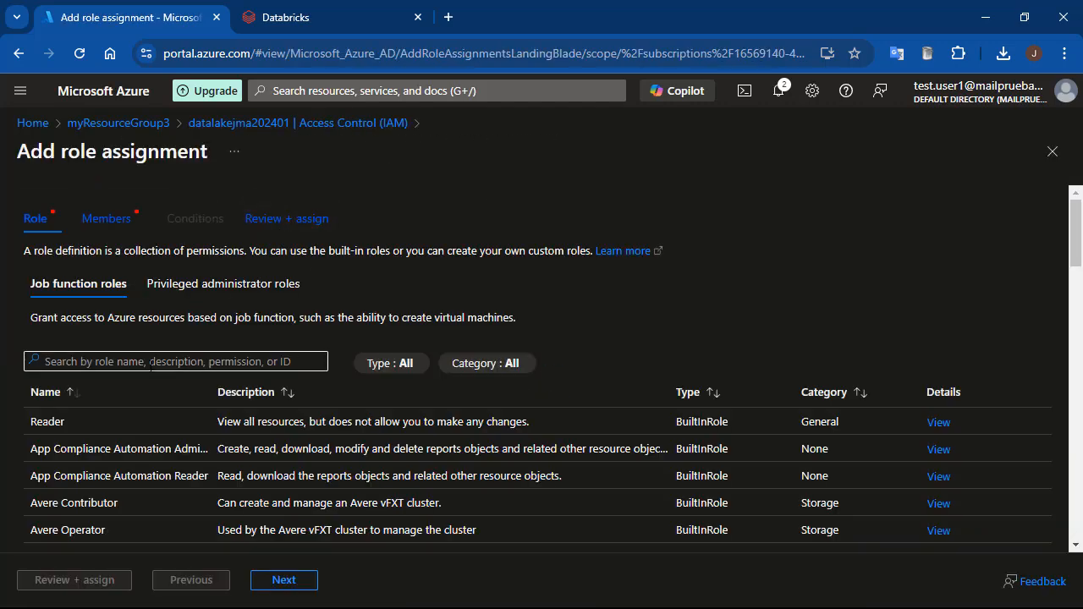
{"action": "left_click", "coordinate": [150, 363]}
{"action": "type", "text": "Storage blo"}
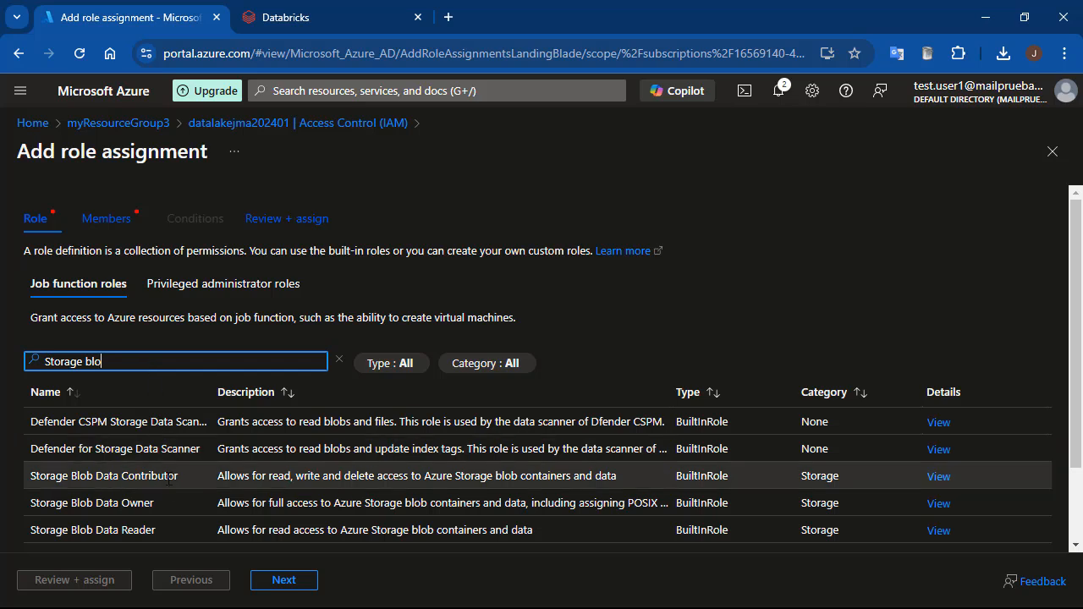
{"action": "left_click", "coordinate": [169, 478]}
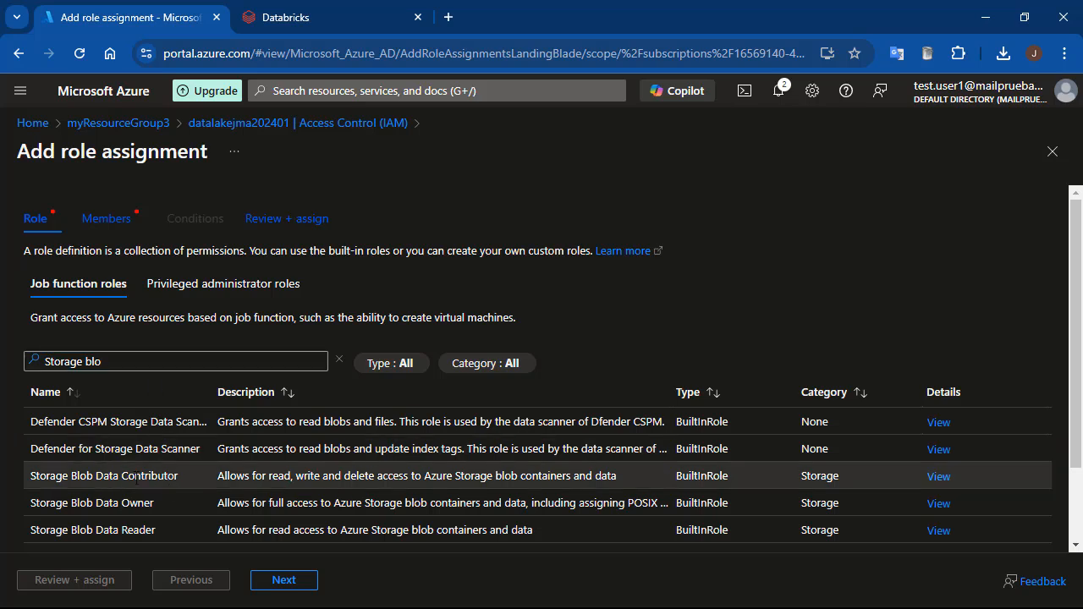
Step: Add the mydatabricksconnector managed identity, of type Access Connector for Azure Databricks, as the member and submit the role assignment
{"action": "left_click", "coordinate": [105, 221]}
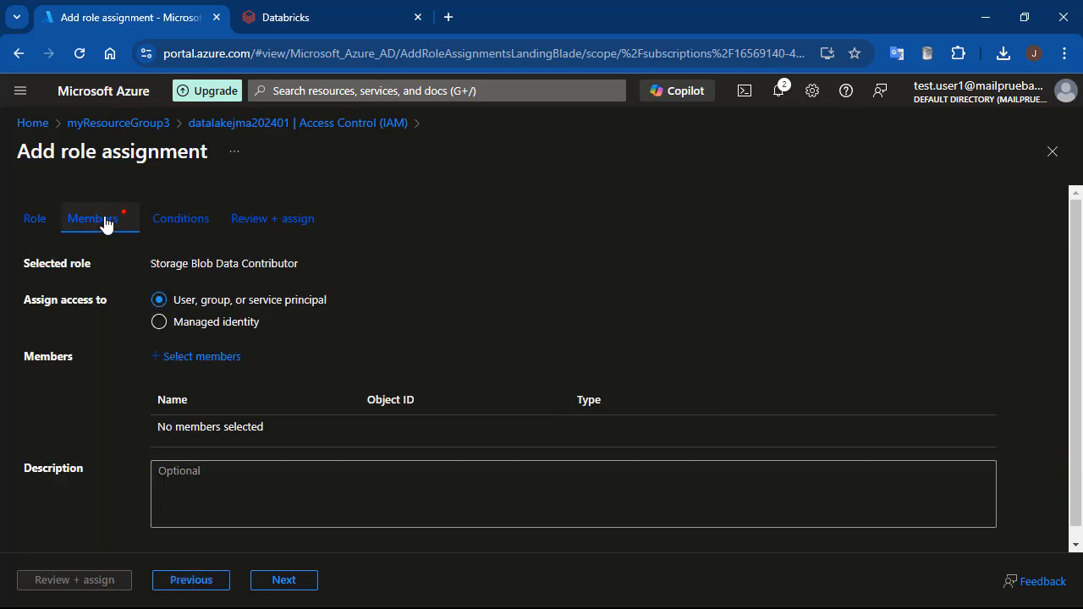
{"action": "left_click", "coordinate": [166, 324]}
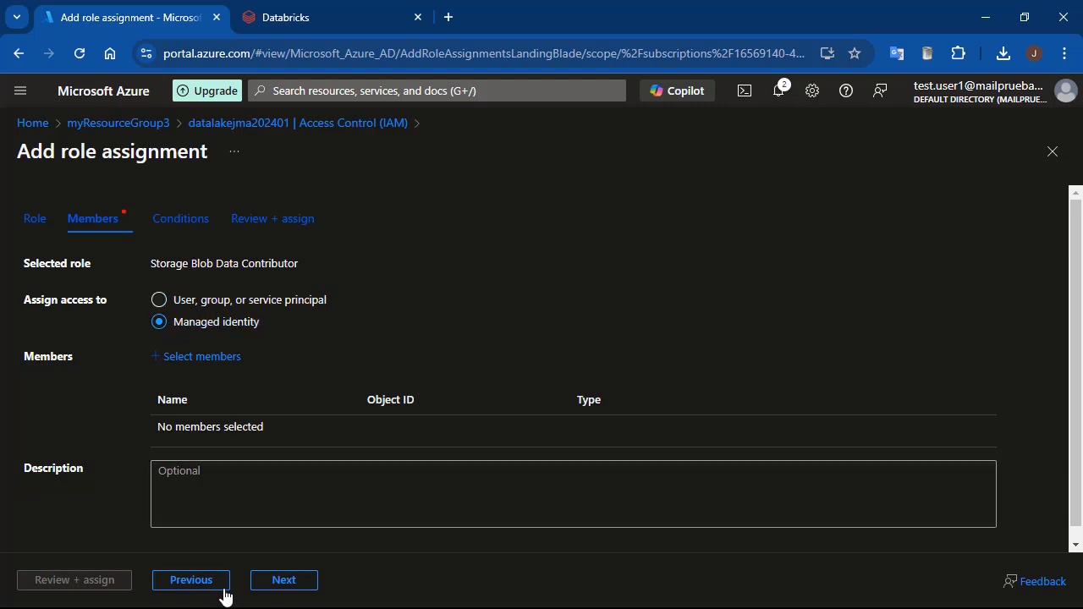
{"action": "left_click", "coordinate": [228, 356]}
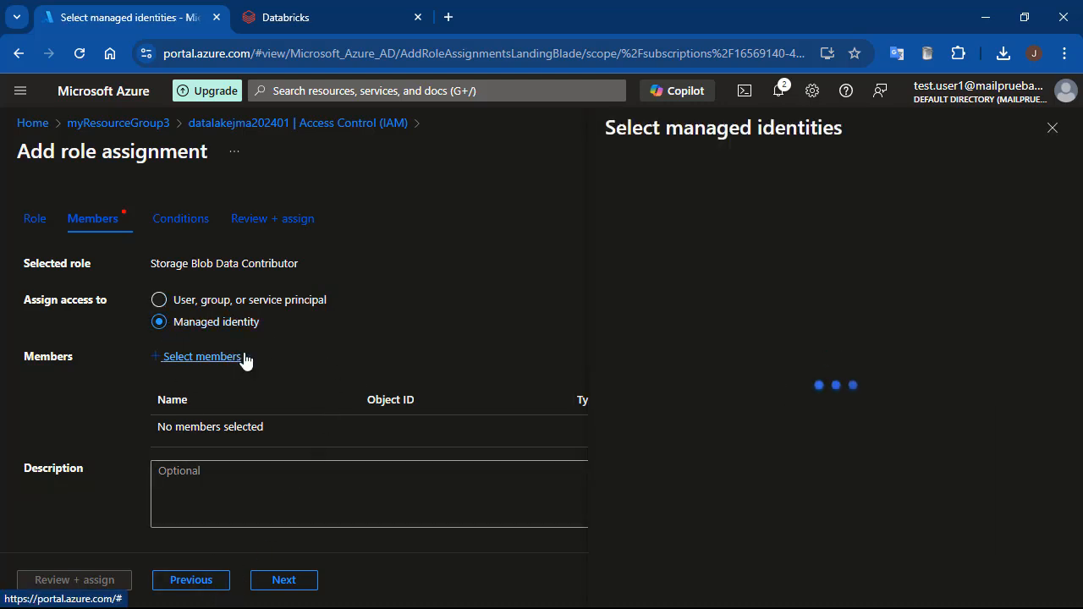
{"action": "left_click", "coordinate": [740, 297]}
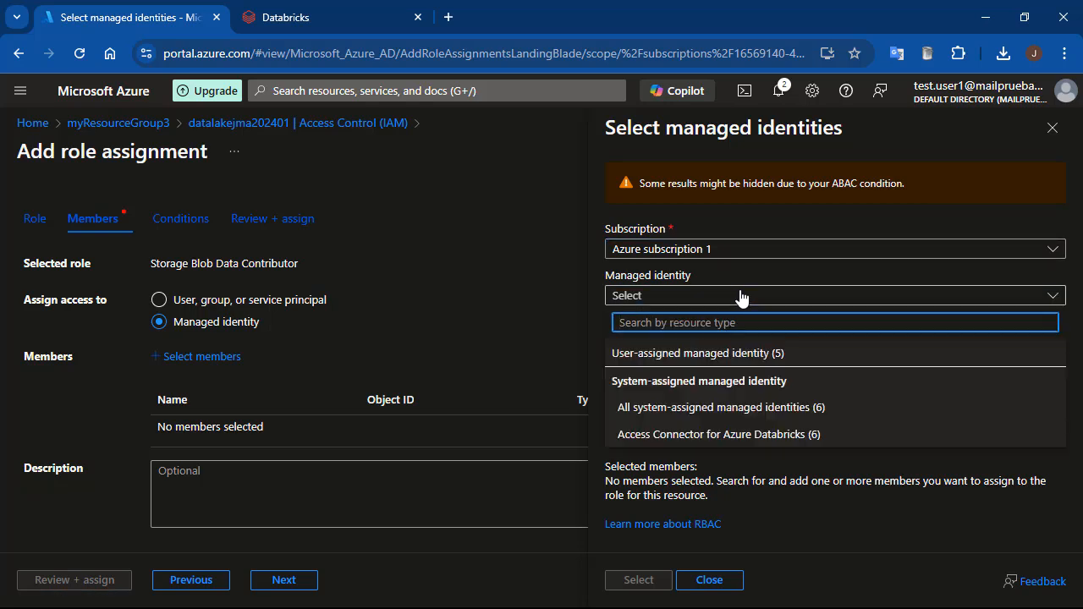
{"action": "left_click", "coordinate": [746, 435]}
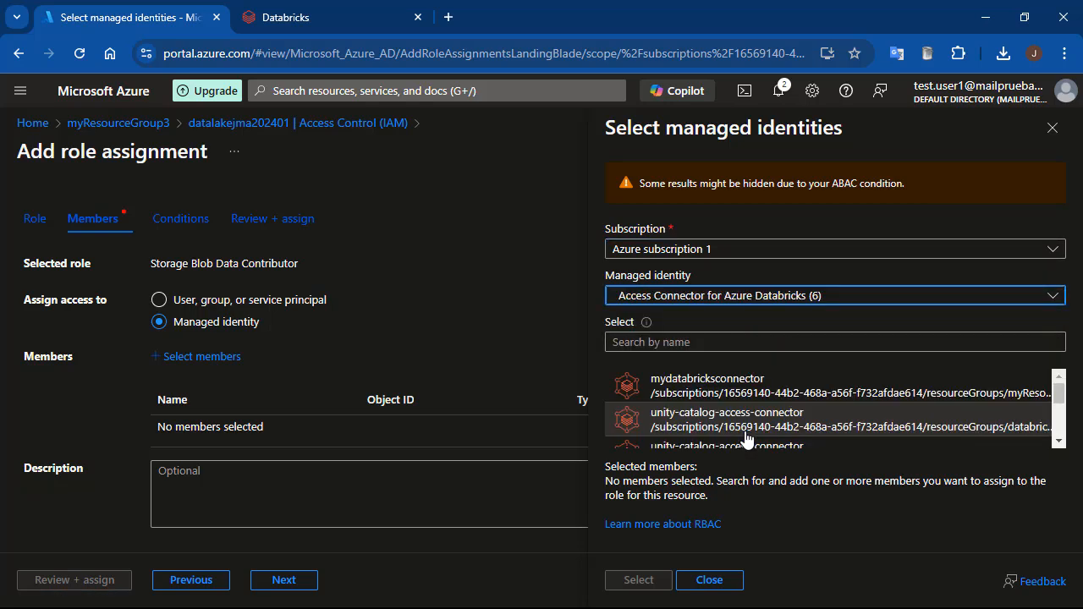
{"action": "left_click", "coordinate": [865, 385]}
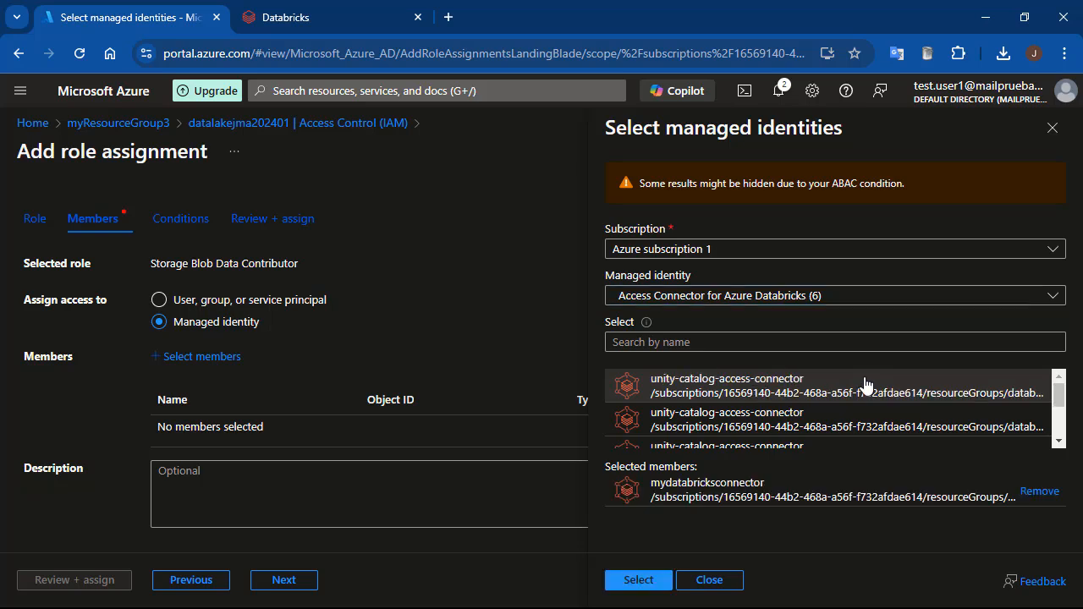
{"action": "left_click", "coordinate": [645, 582]}
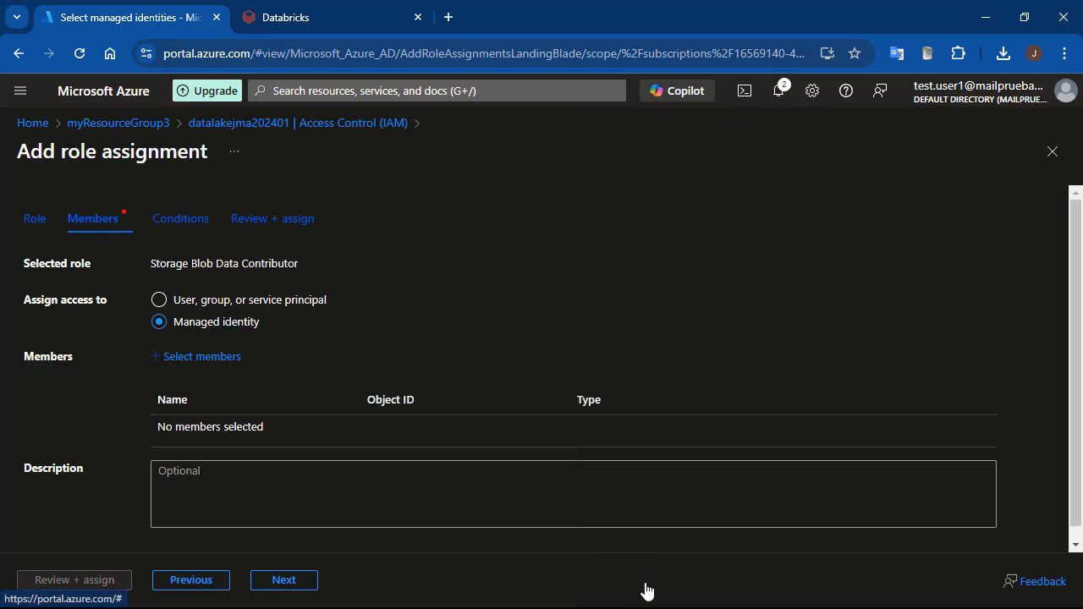
{"action": "left_click", "coordinate": [99, 584]}
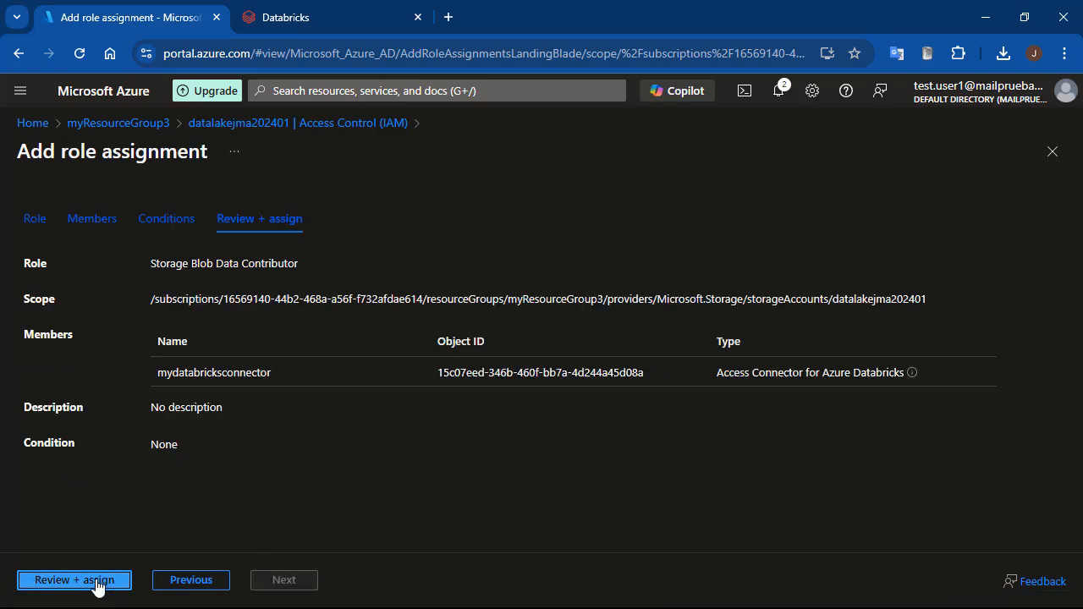
{"action": "left_click", "coordinate": [98, 582]}
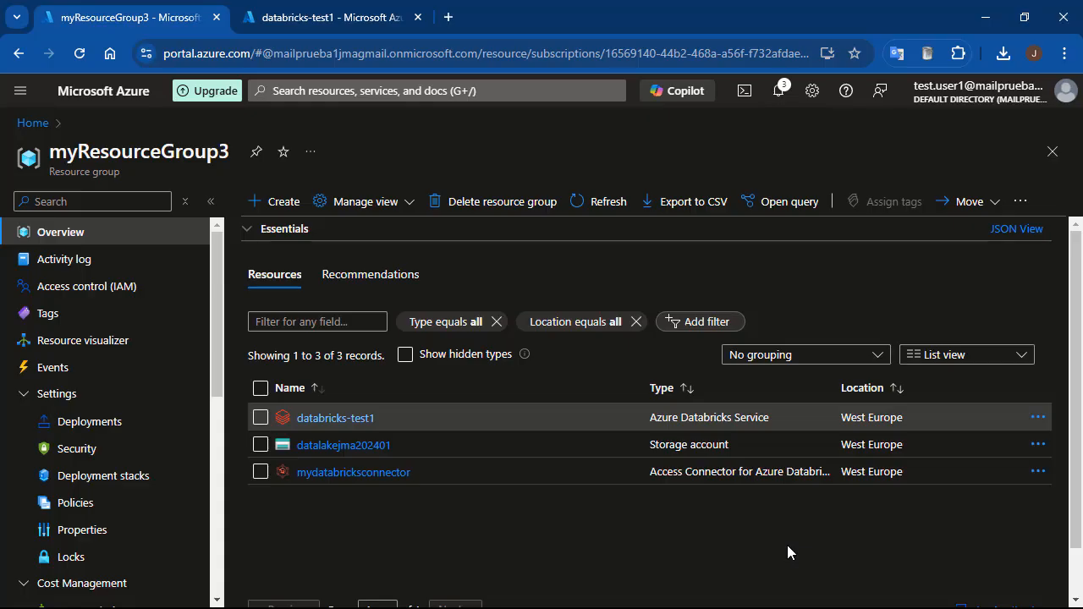
Step: Launch the databricks-test1 workspace and open the External Data page of its catalog
{"action": "left_click", "coordinate": [328, 25]}
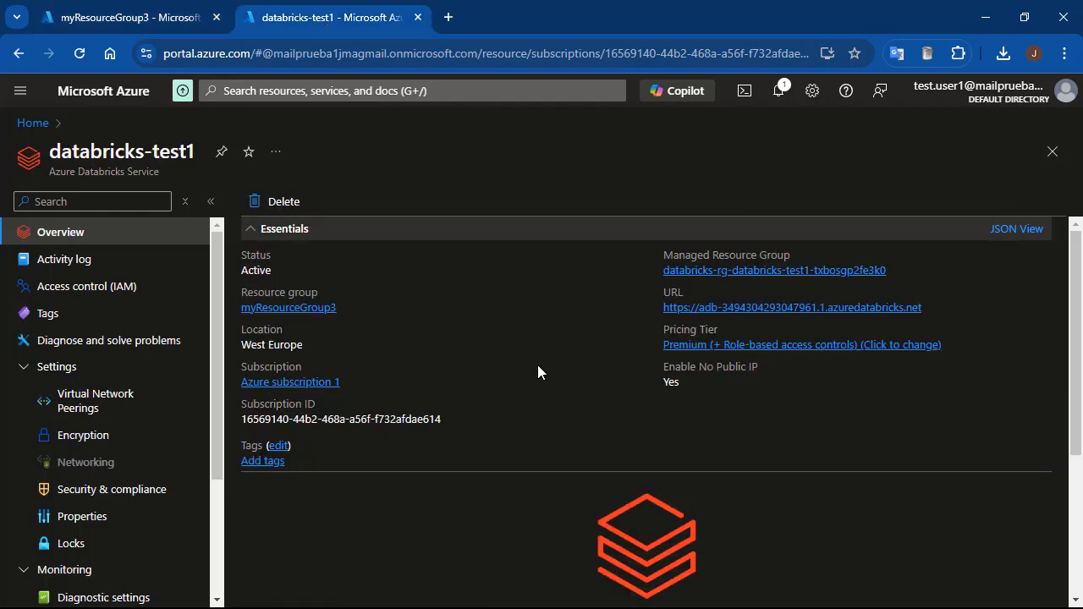
{"action": "scroll", "coordinate": [682, 503], "scroll_direction": "down", "scroll_amount": 3}
{"action": "left_click", "coordinate": [679, 505]}
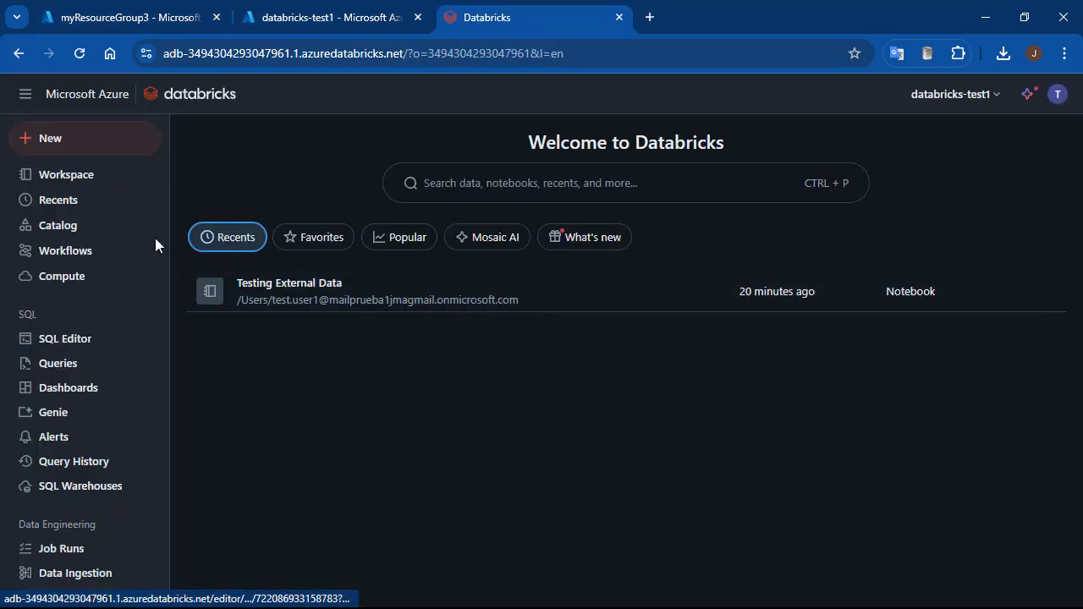
{"action": "left_click", "coordinate": [58, 227]}
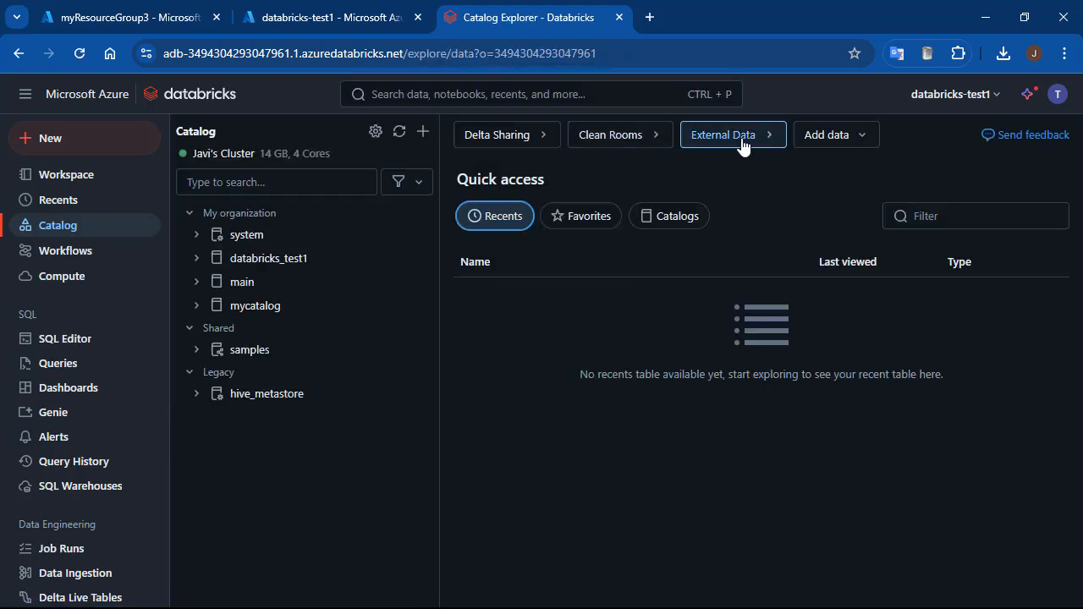
{"action": "left_click", "coordinate": [742, 146]}
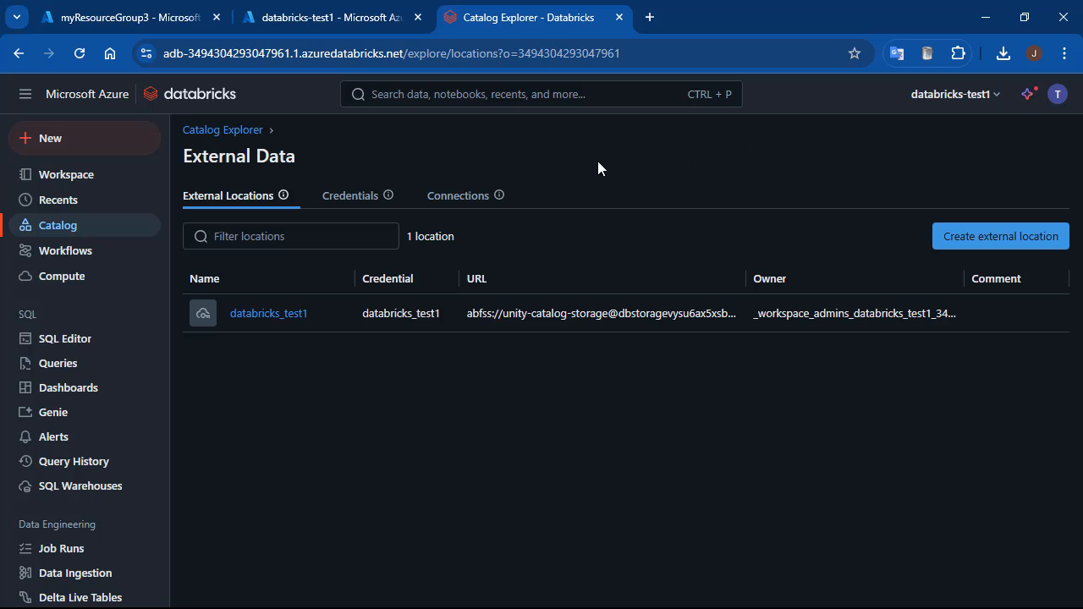
Step: Start a new Azure Managed Identity storage credential in External Data and name it my-ext-datalake-credential
{"action": "left_click", "coordinate": [342, 204]}
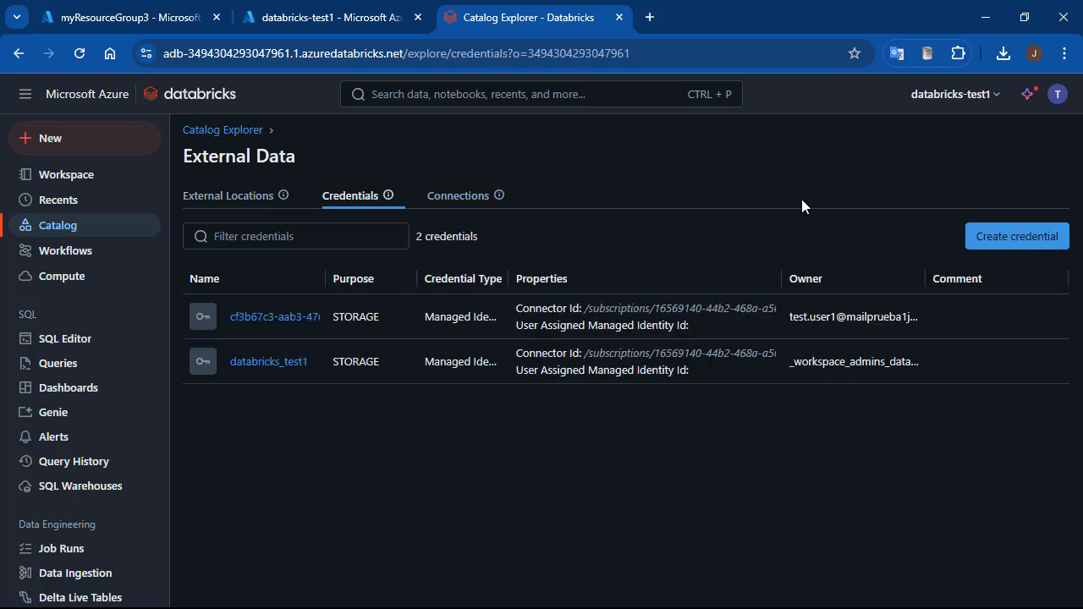
{"action": "left_click", "coordinate": [1036, 242]}
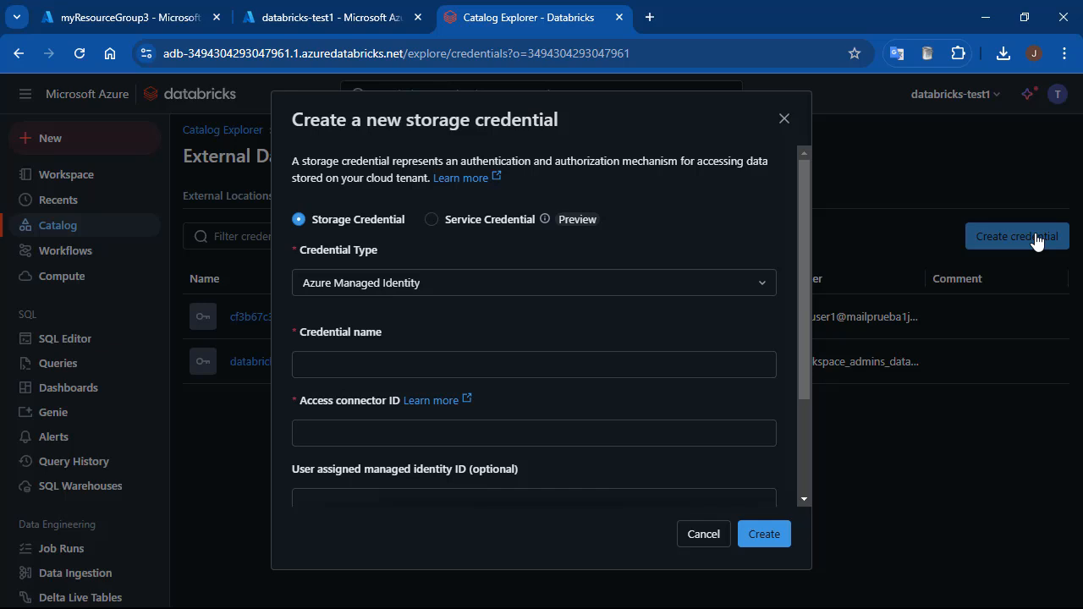
{"action": "left_click", "coordinate": [549, 364]}
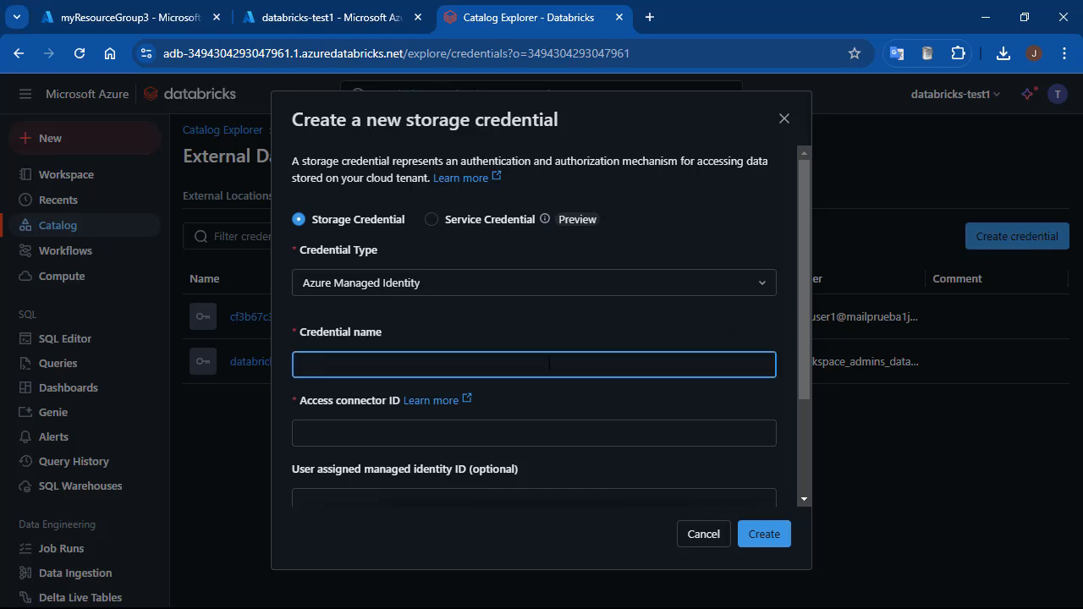
{"action": "type", "text": "my-ext-datalake-credential"}
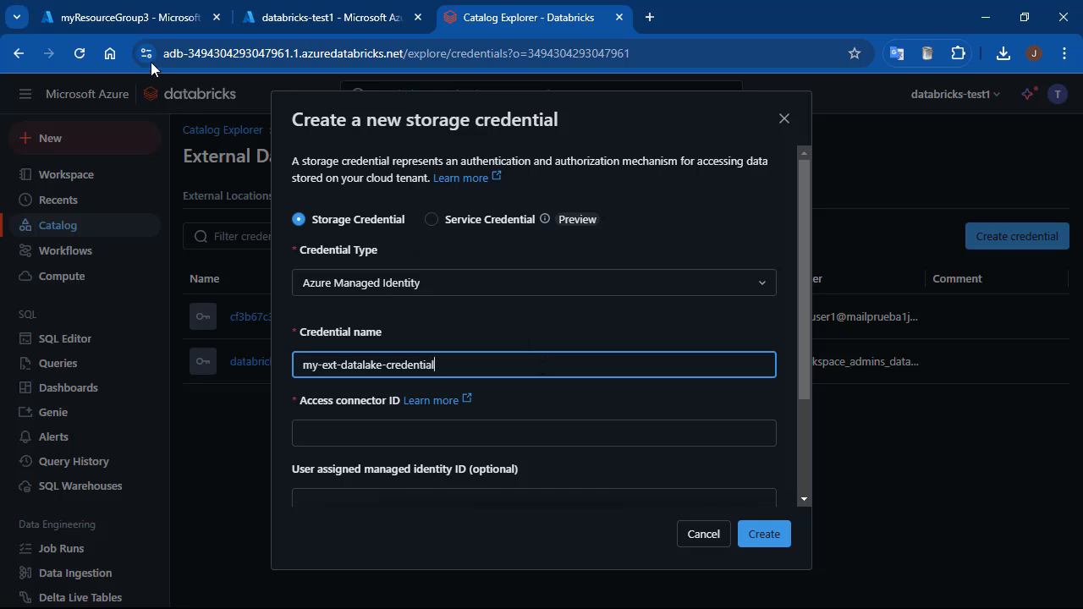
Step: Copy the resource ID of the mydatabricksconnector access connector from myResourceGroup3 in the Azure portal
{"action": "left_click", "coordinate": [148, 17]}
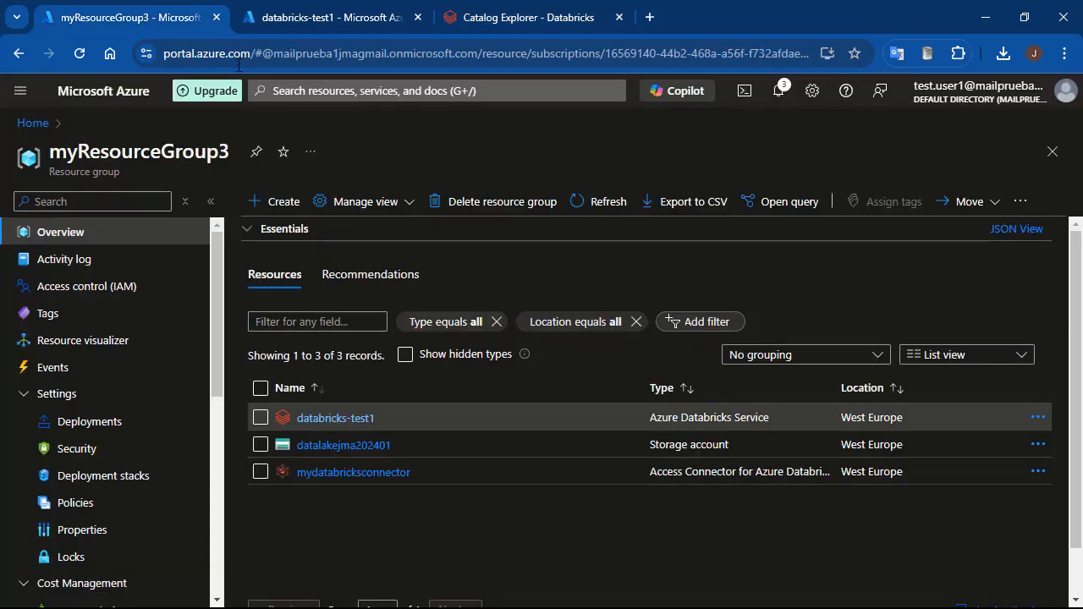
{"action": "left_click", "coordinate": [364, 473]}
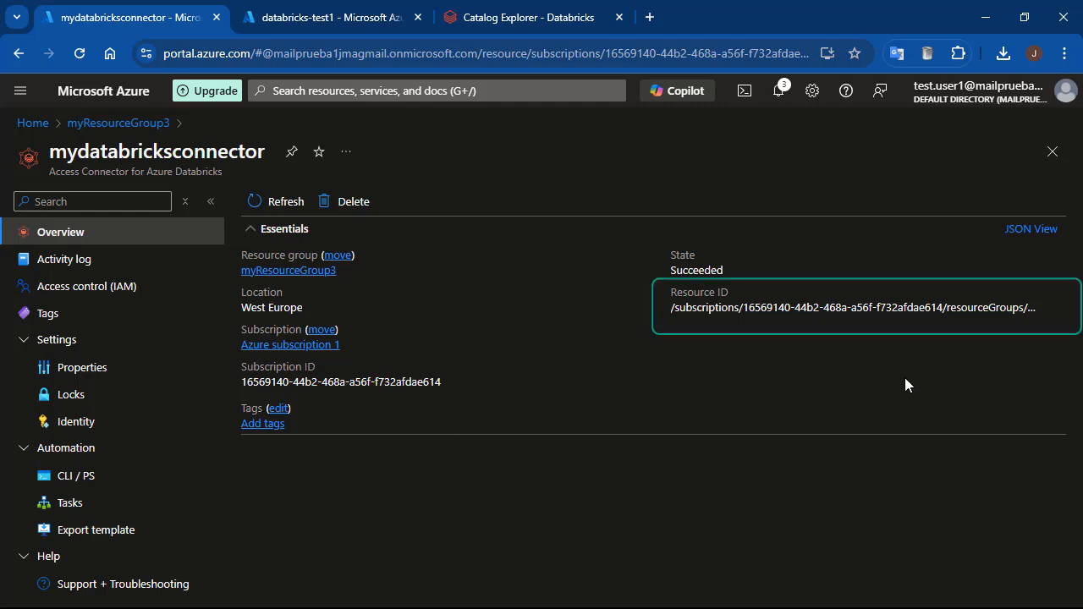
{"action": "left_click", "coordinate": [1056, 308]}
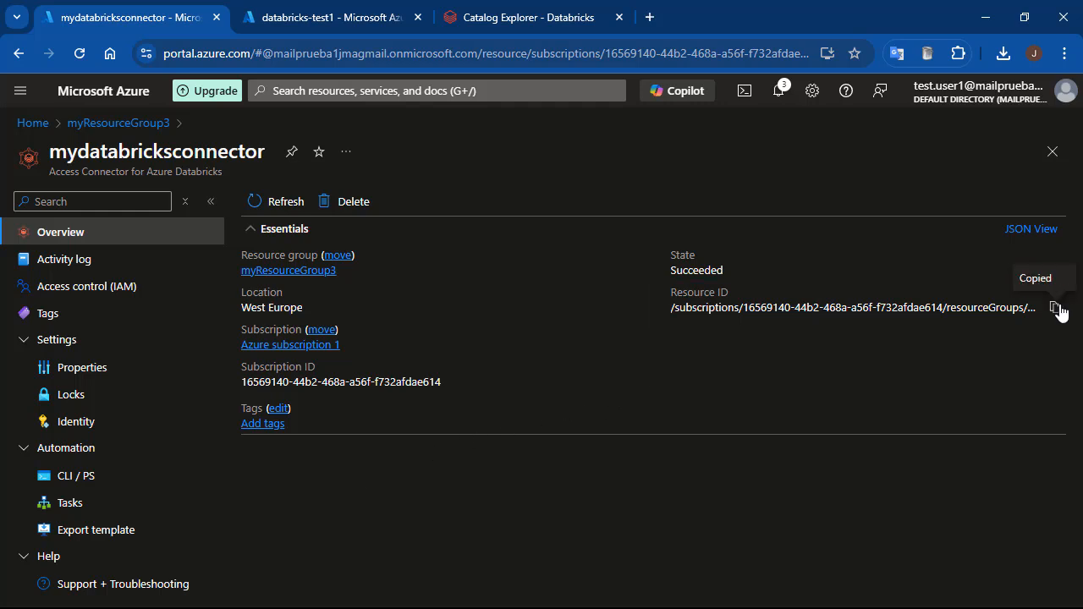
Step: Return to Databricks, paste the copied resource ID as the credential's access connector ID and create the credential
{"action": "left_click", "coordinate": [491, 24]}
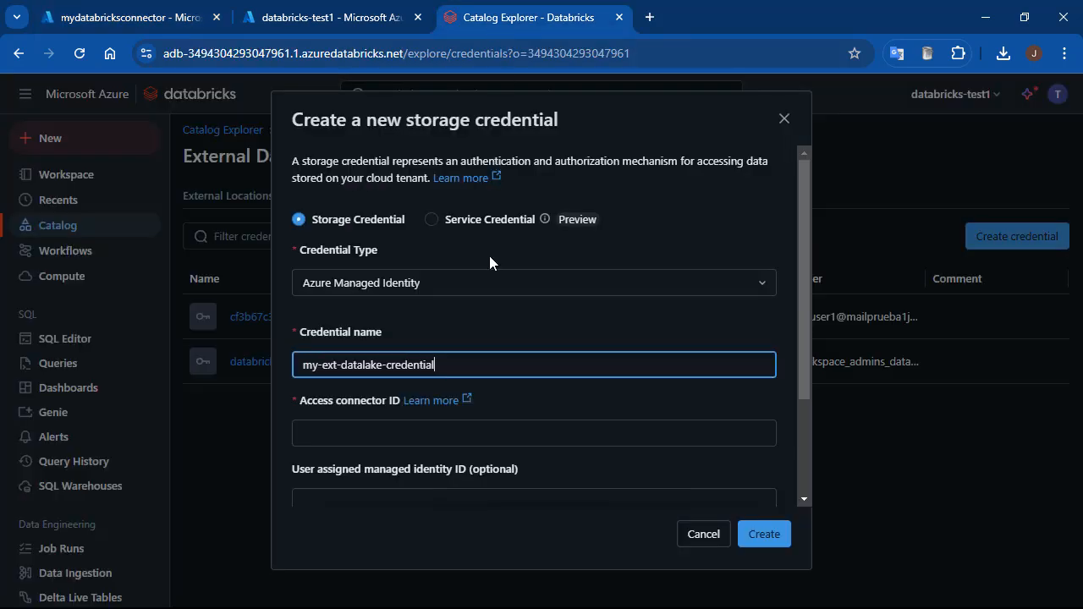
{"action": "left_click", "coordinate": [436, 432]}
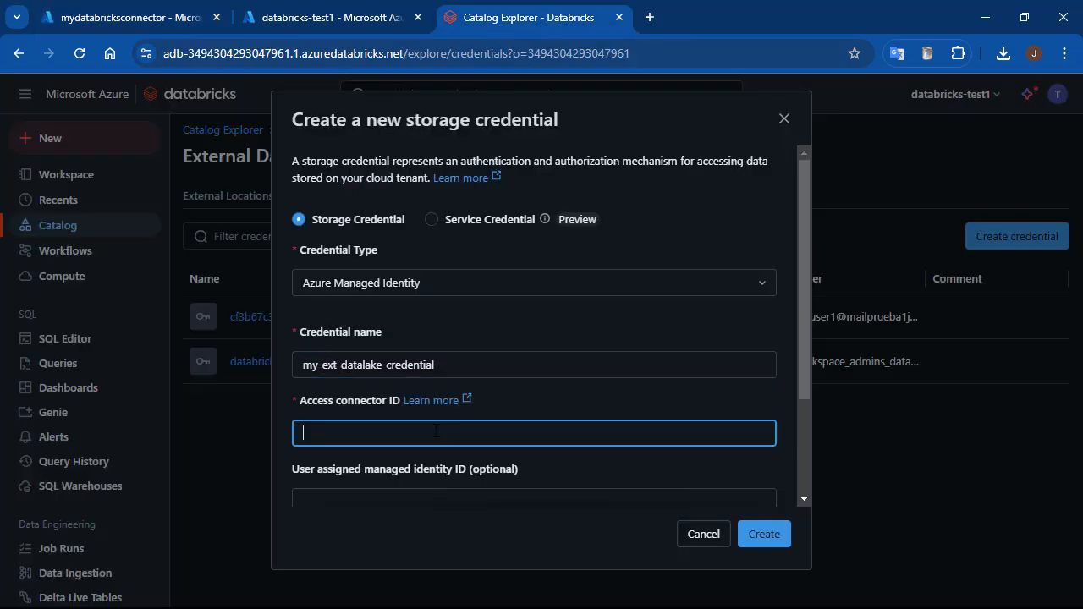
{"action": "key", "text": "ctrl+v"}
{"action": "scroll", "coordinate": [535, 418], "scroll_direction": "down", "scroll_amount": 2}
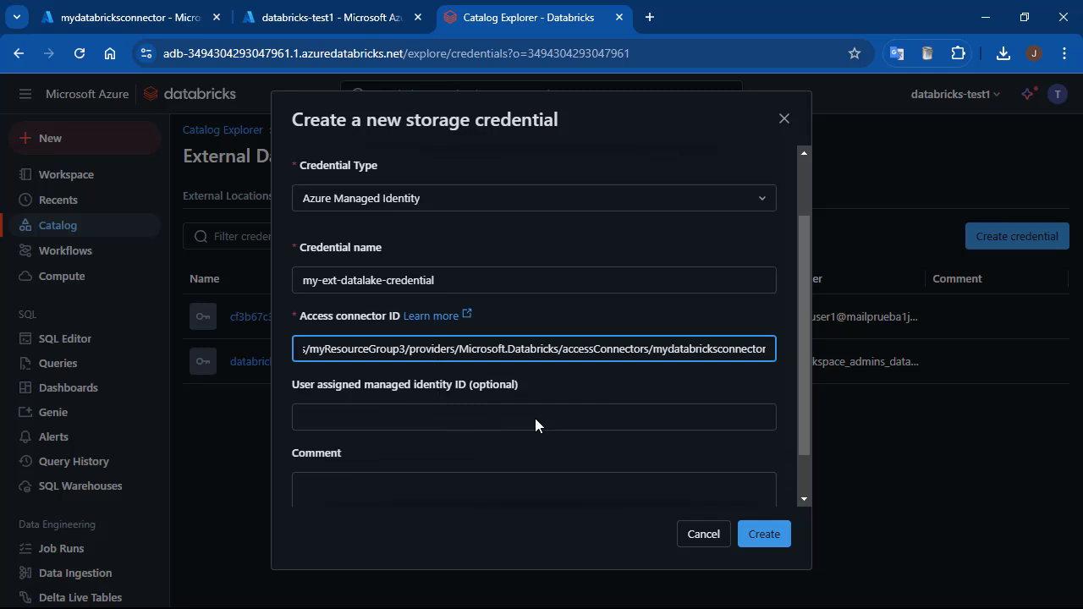
{"action": "left_click", "coordinate": [764, 535]}
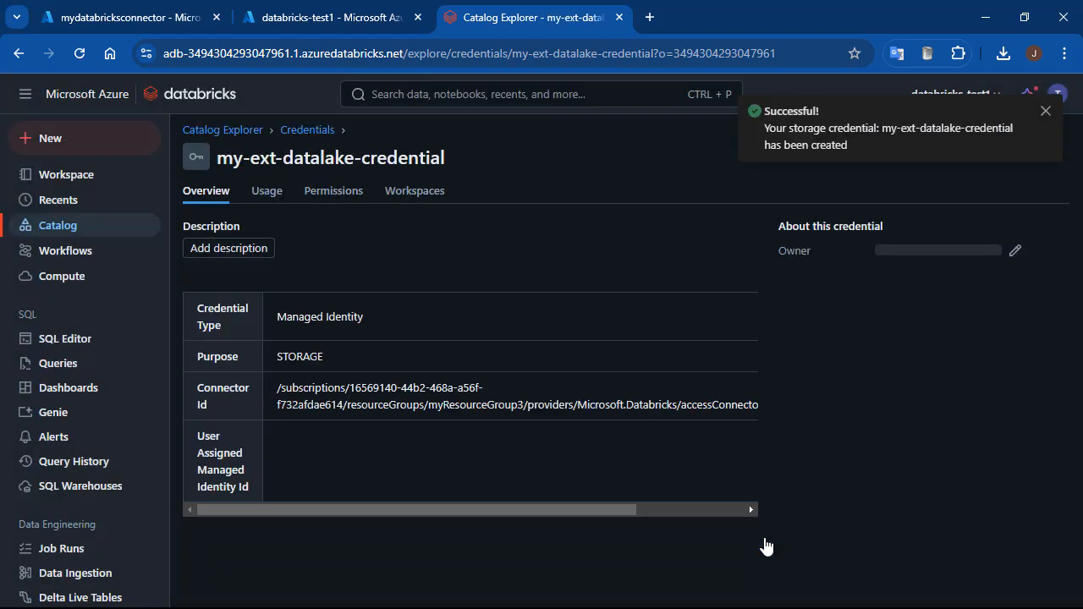
Step: Start a new external location from the catalog's External Data page and name it my-ext-data
{"action": "left_click", "coordinate": [60, 234]}
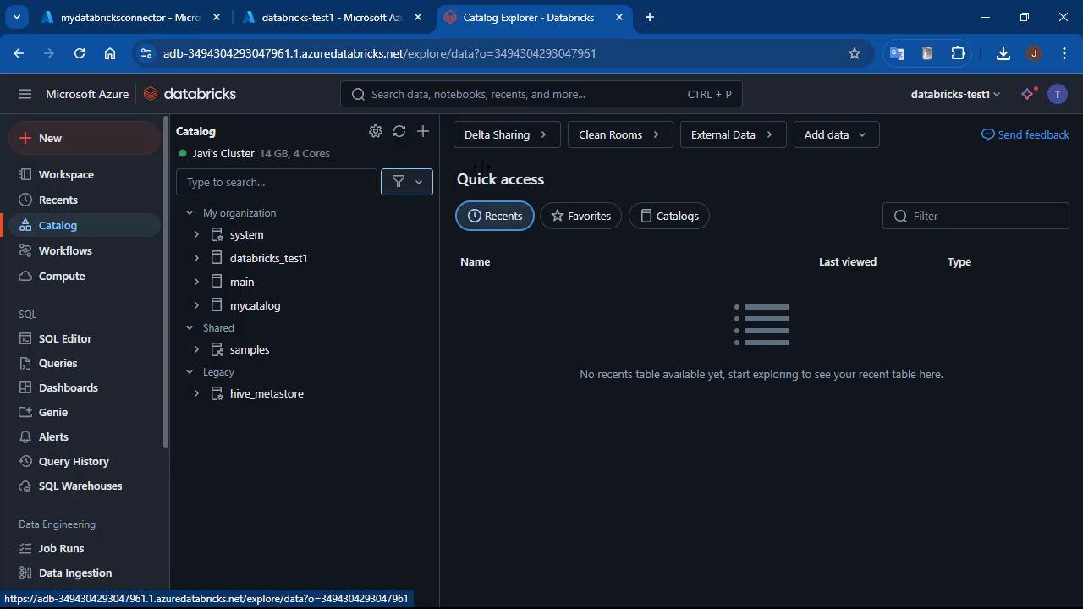
{"action": "left_click", "coordinate": [736, 147]}
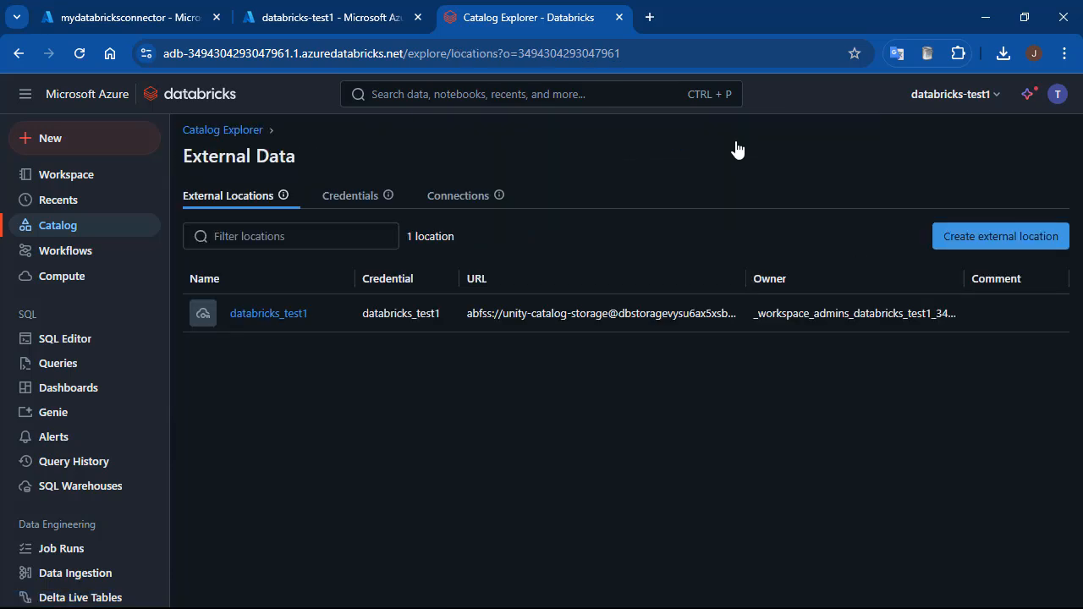
{"action": "left_click", "coordinate": [1005, 241]}
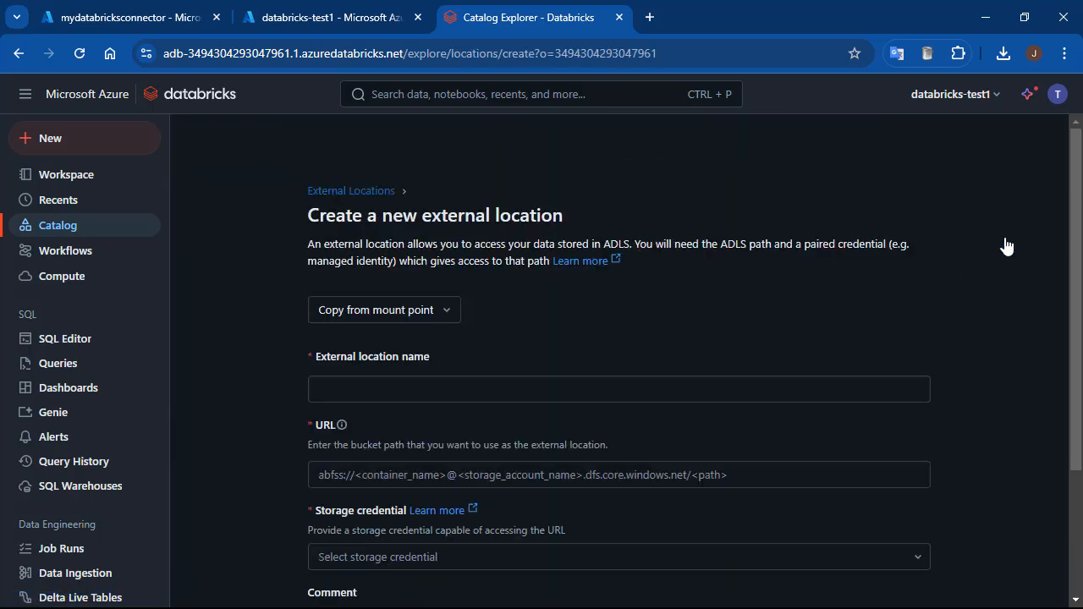
{"action": "left_click", "coordinate": [783, 380]}
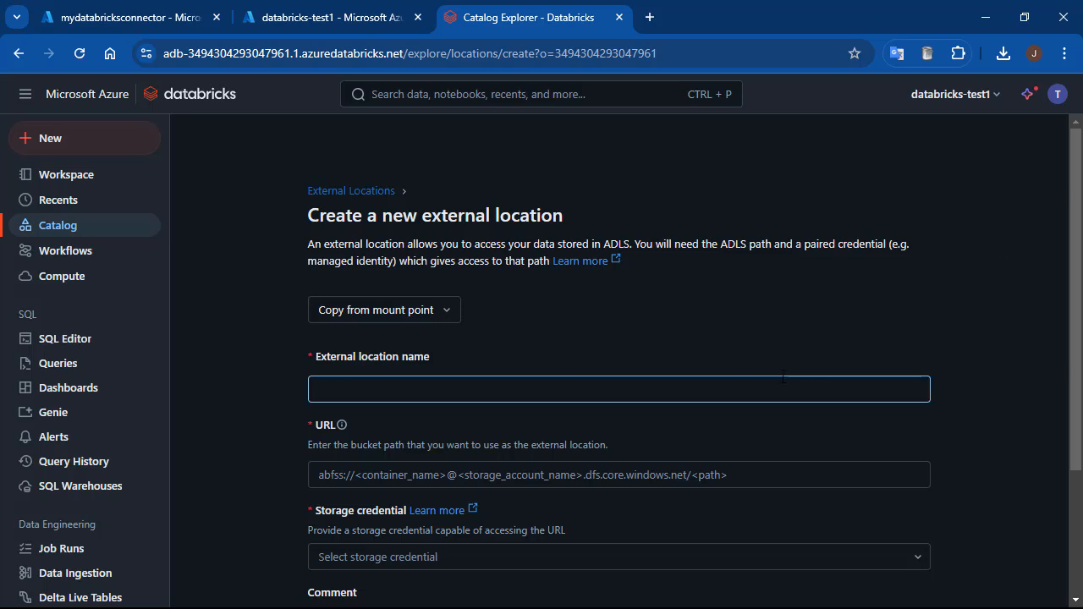
{"action": "type", "text": "my-ext"}
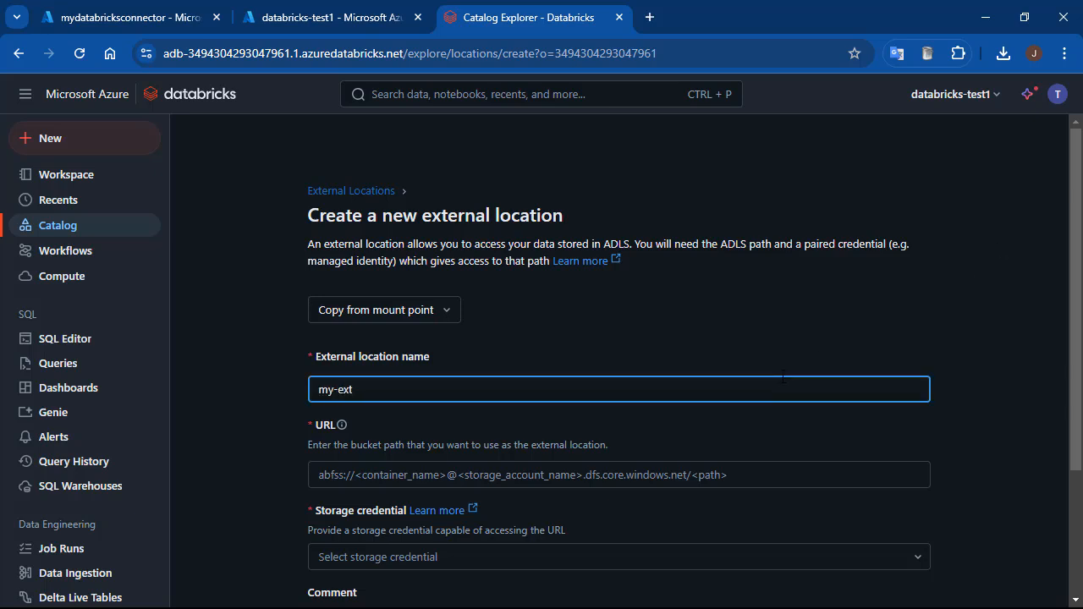
{"action": "type", "text": "-data"}
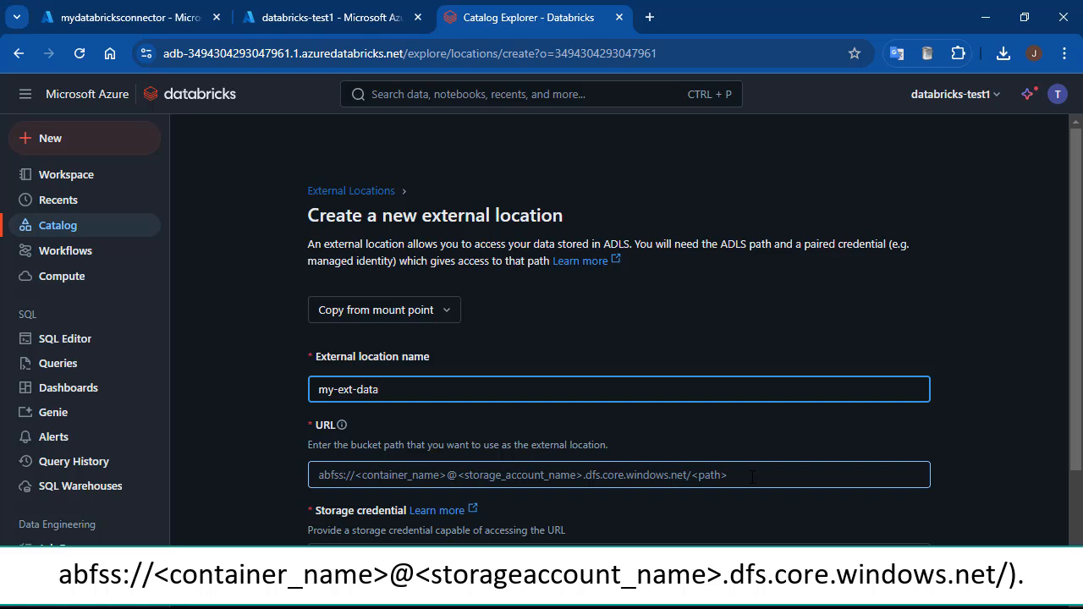
{"action": "left_click", "coordinate": [752, 476]}
{"action": "type", "text": "ab"}
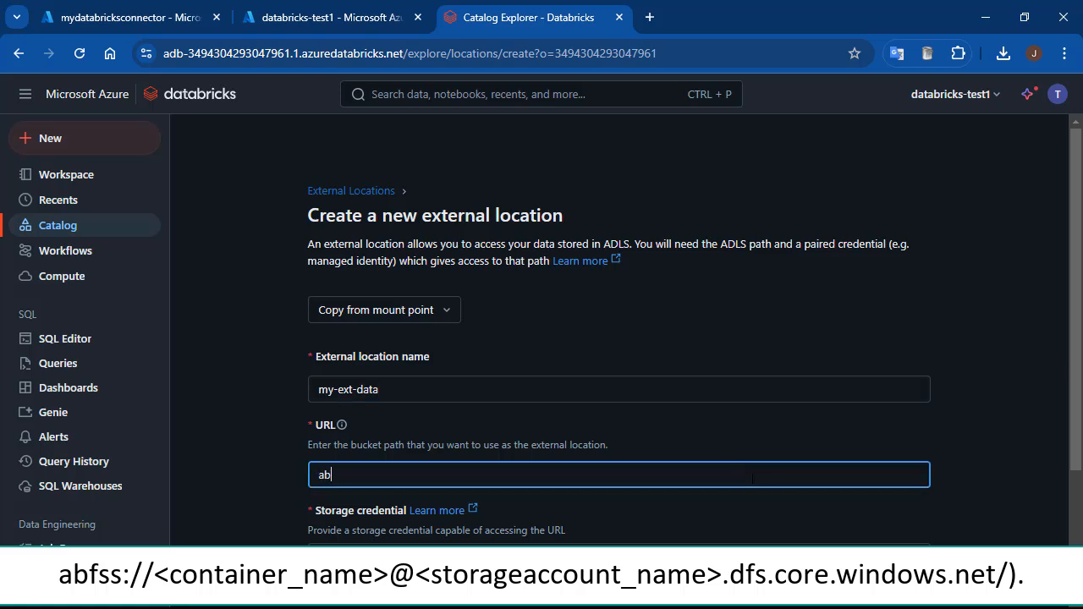
{"action": "type", "text": "fss://my-data@datalakejm"}
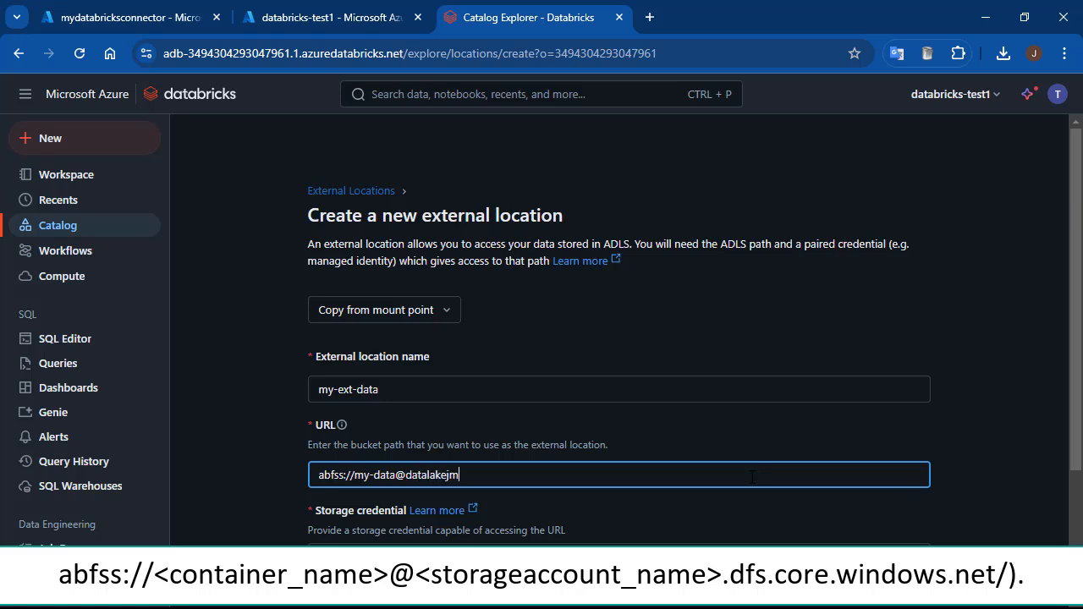
{"action": "type", "text": "a202401.dfs."}
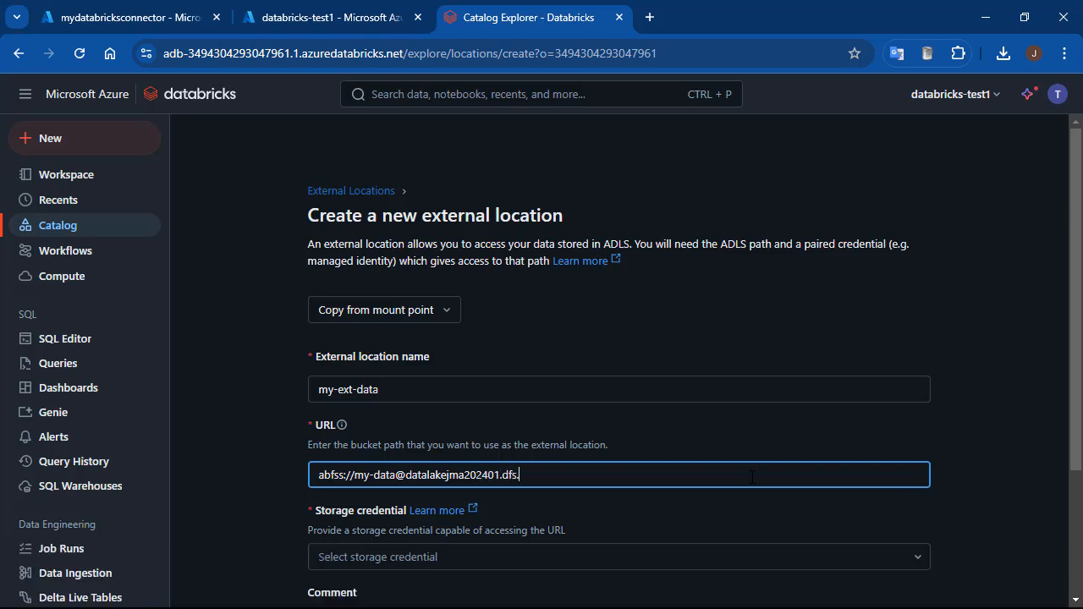
{"action": "type", "text": "core.windows.net/"}
Step: Assign my-ext-datalake-credential as the storage credential and create the external location
{"action": "scroll", "coordinate": [970, 474], "scroll_direction": "down", "scroll_amount": 1}
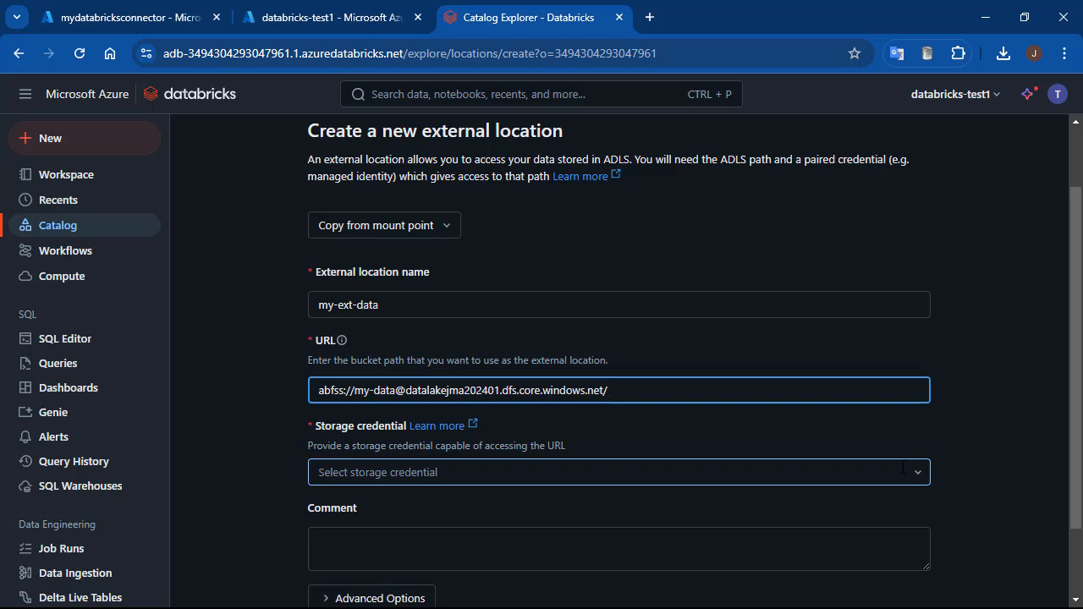
{"action": "left_click", "coordinate": [920, 472]}
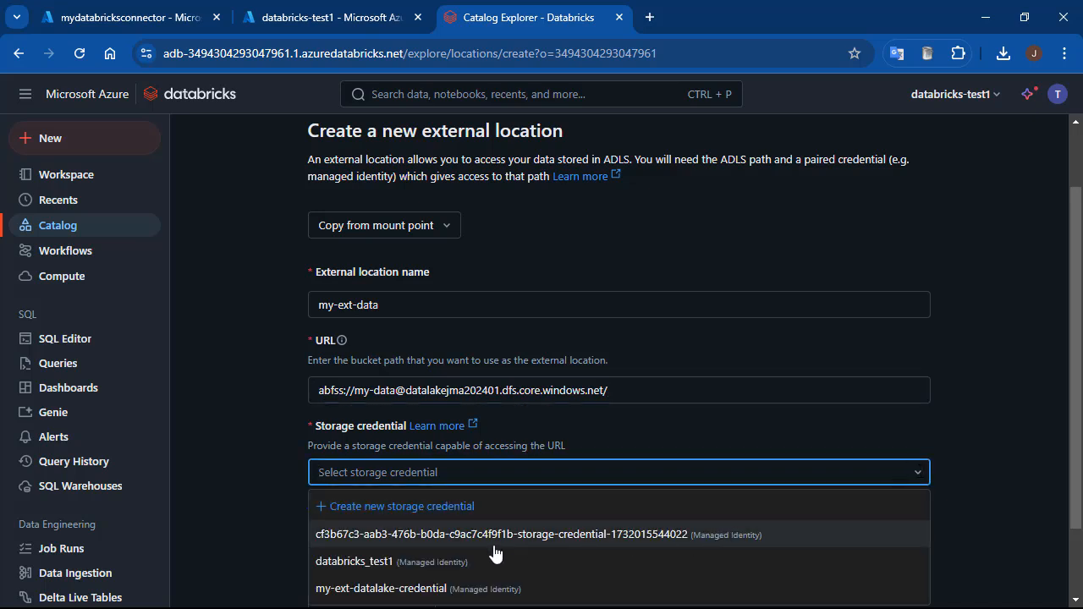
{"action": "left_click", "coordinate": [377, 589]}
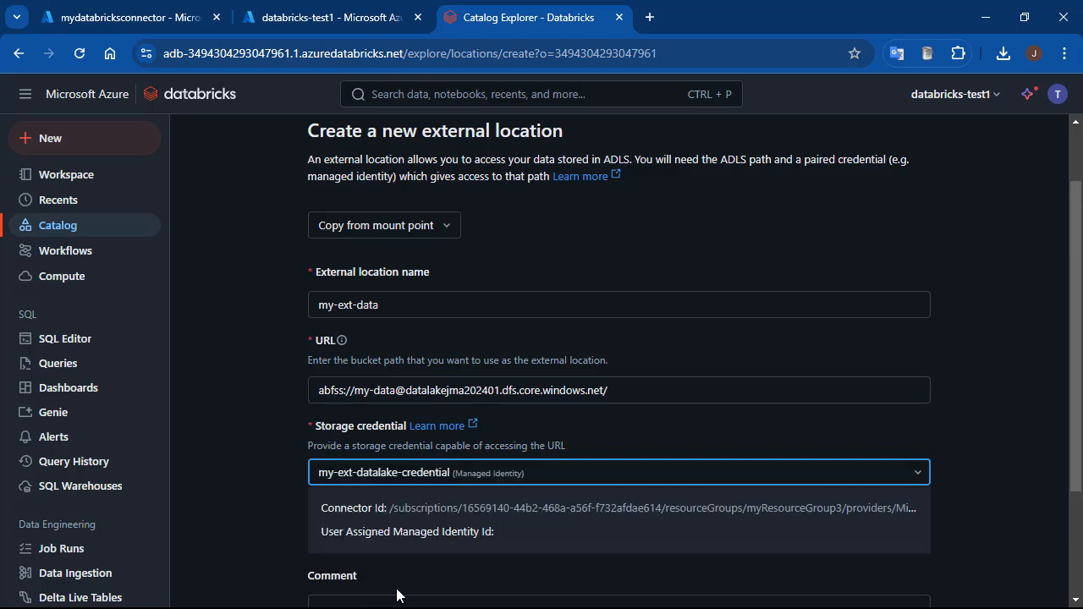
{"action": "scroll", "coordinate": [1026, 471], "scroll_direction": "down", "scroll_amount": 2}
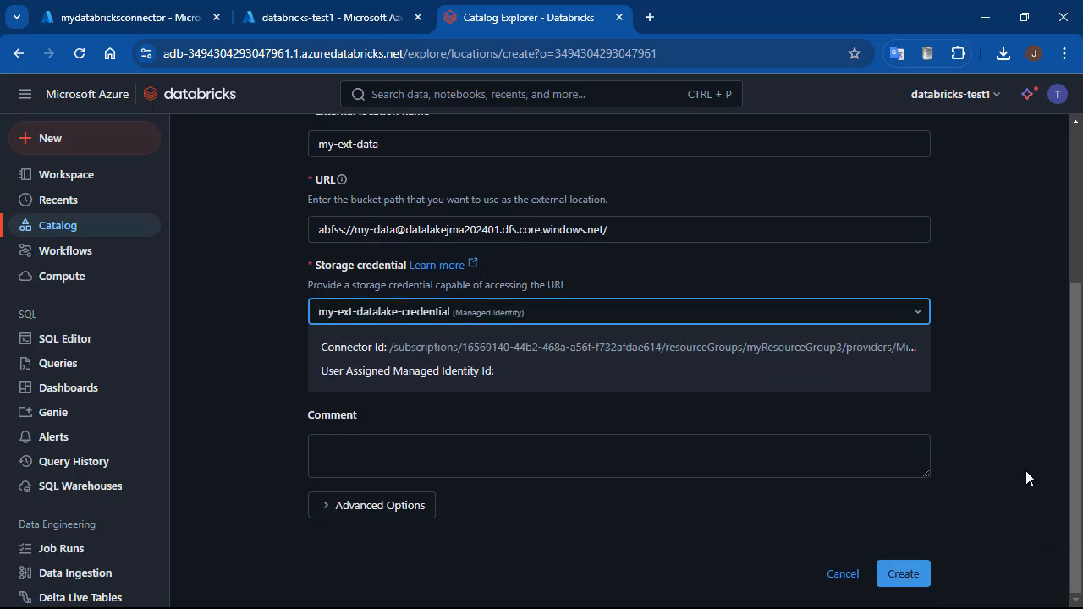
{"action": "left_click", "coordinate": [902, 578]}
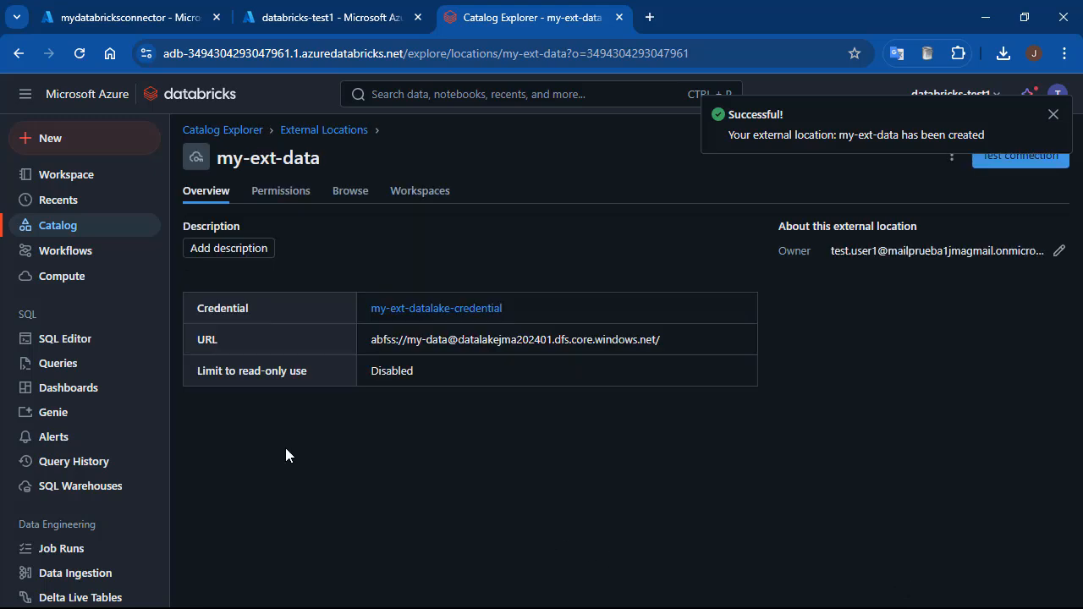
Step: Open the my-ext-data external location from the catalog's External Data page and browse its files
{"action": "left_click", "coordinate": [59, 229]}
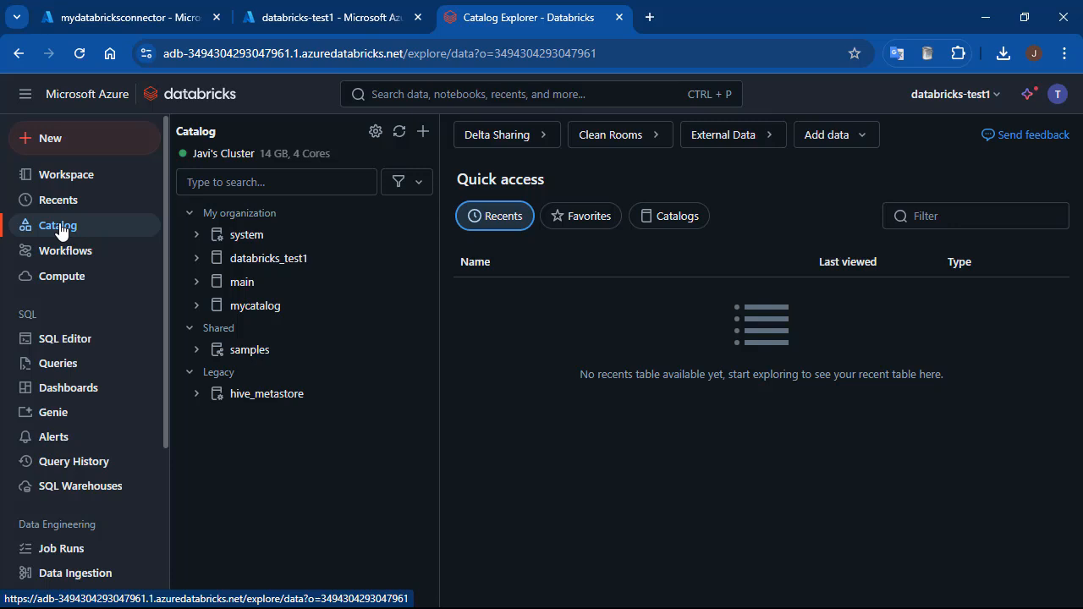
{"action": "left_click", "coordinate": [729, 148]}
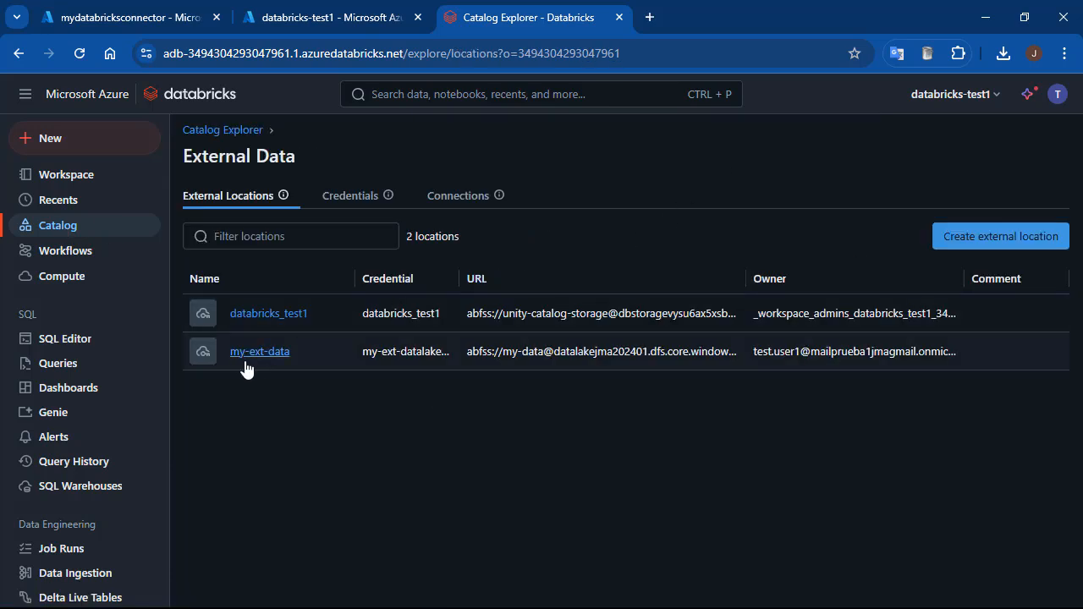
{"action": "left_click", "coordinate": [259, 352]}
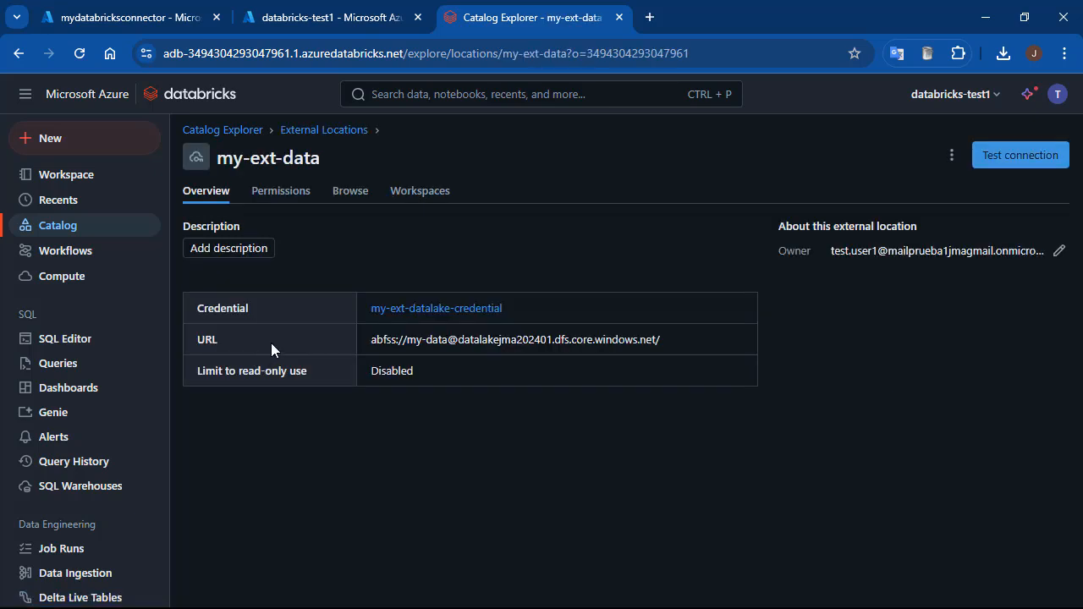
{"action": "left_click", "coordinate": [351, 193]}
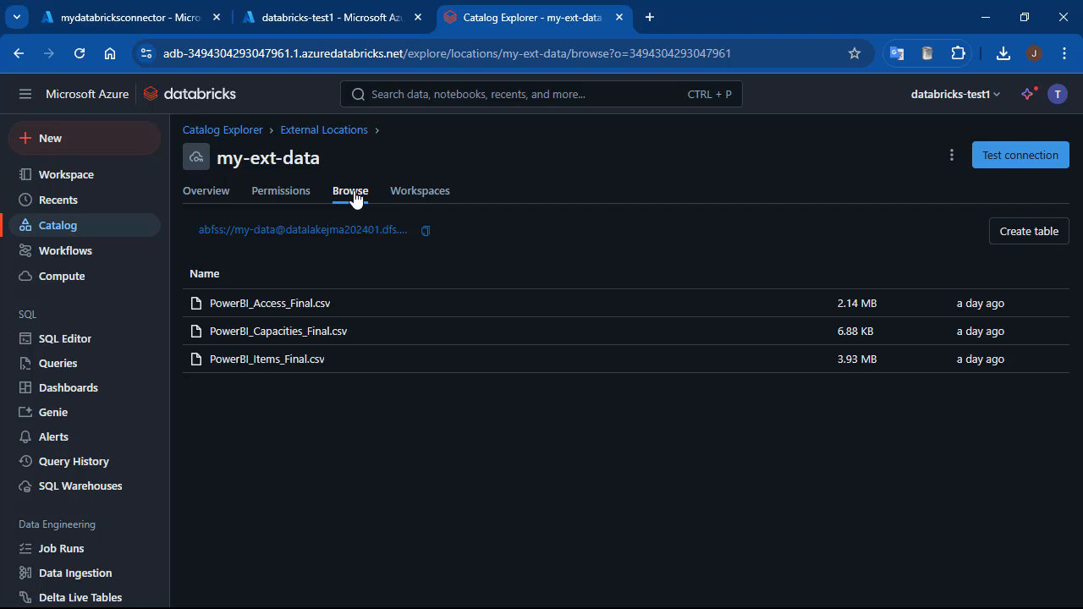
Step: Open the recent Testing External Data notebook and run its first cell, which lists the my-data container
{"action": "left_click", "coordinate": [76, 203]}
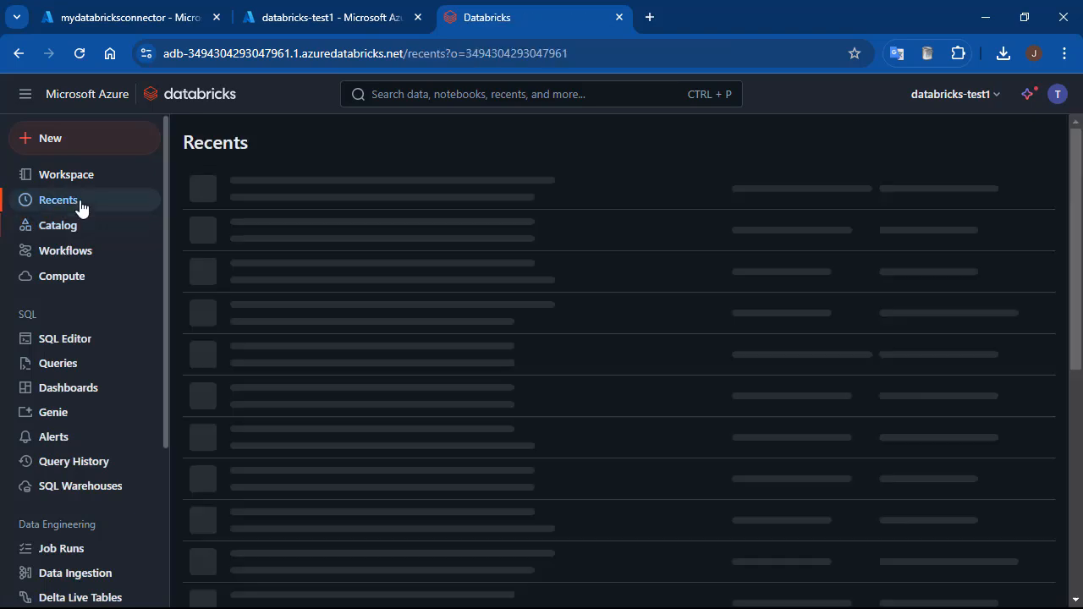
{"action": "left_click", "coordinate": [287, 187]}
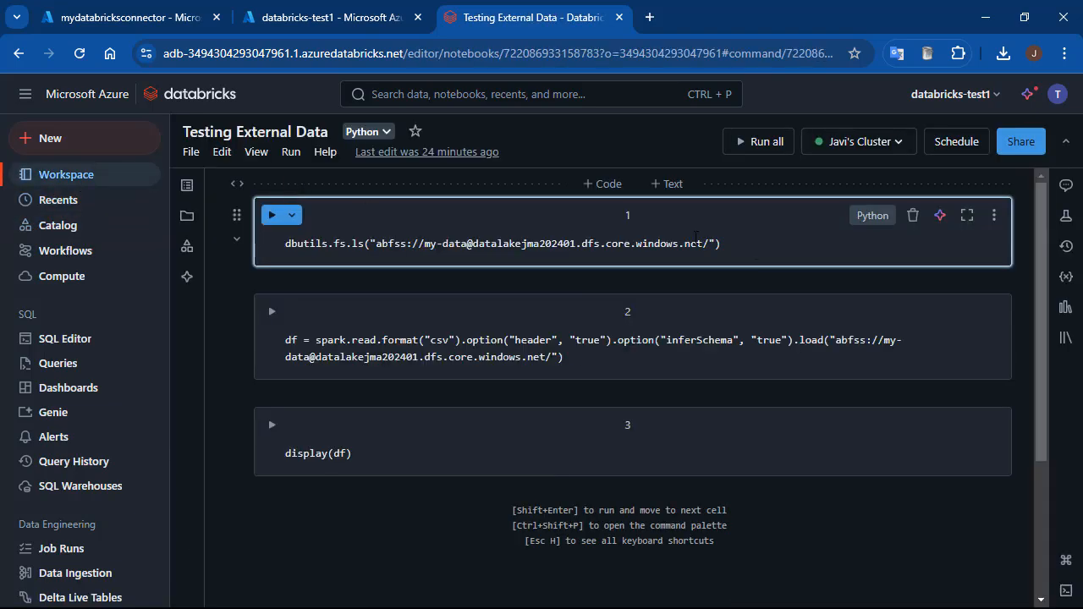
{"action": "key", "text": "ctrl+Return"}
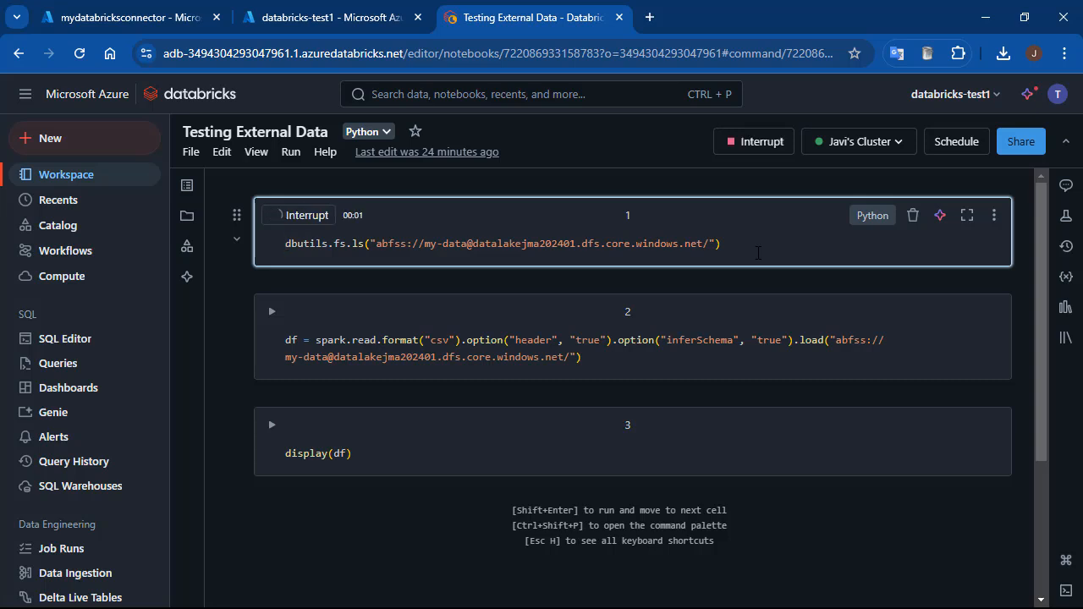
Step: Wrap the first cell's dbutils.fs.ls call in display() and run the cell again
{"action": "type", "text": "display("}
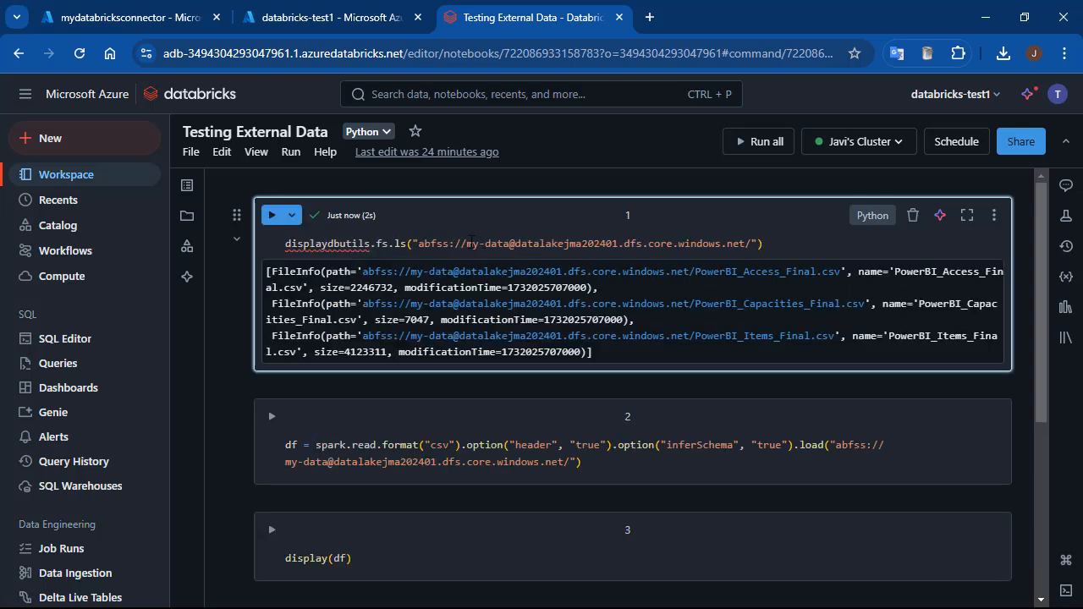
{"action": "key", "text": "End"}
{"action": "type", "text": ")"}
{"action": "key", "text": "ctrl+Return"}
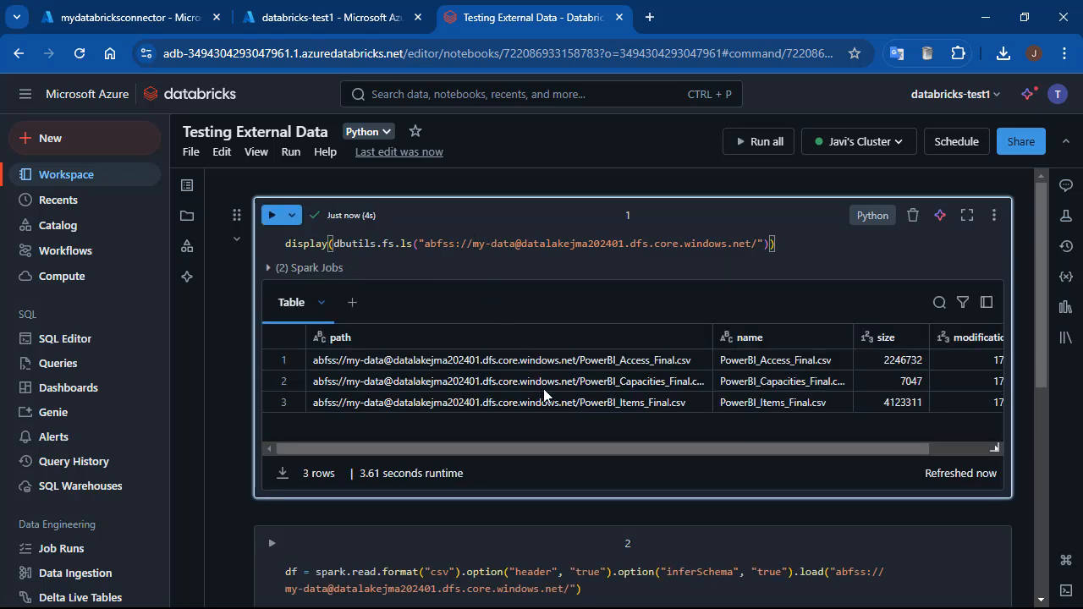
Step: Run the second cell to load the my-data CSV files into df, and run the third cell to display df
{"action": "scroll", "coordinate": [544, 391], "scroll_direction": "down", "scroll_amount": 2}
{"action": "left_click", "coordinate": [605, 423]}
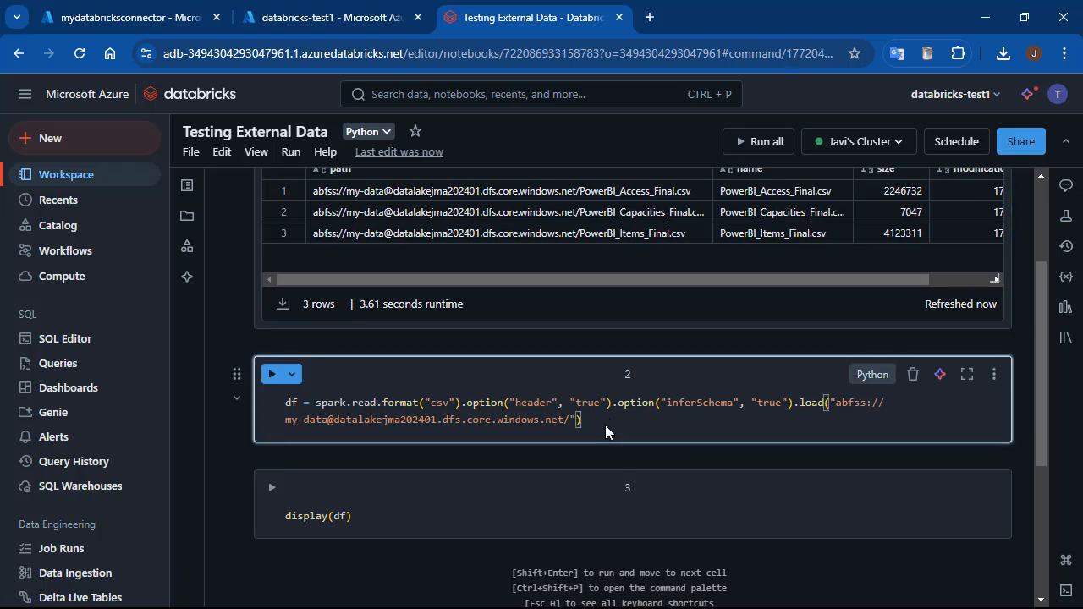
{"action": "key", "text": "ctrl+Return"}
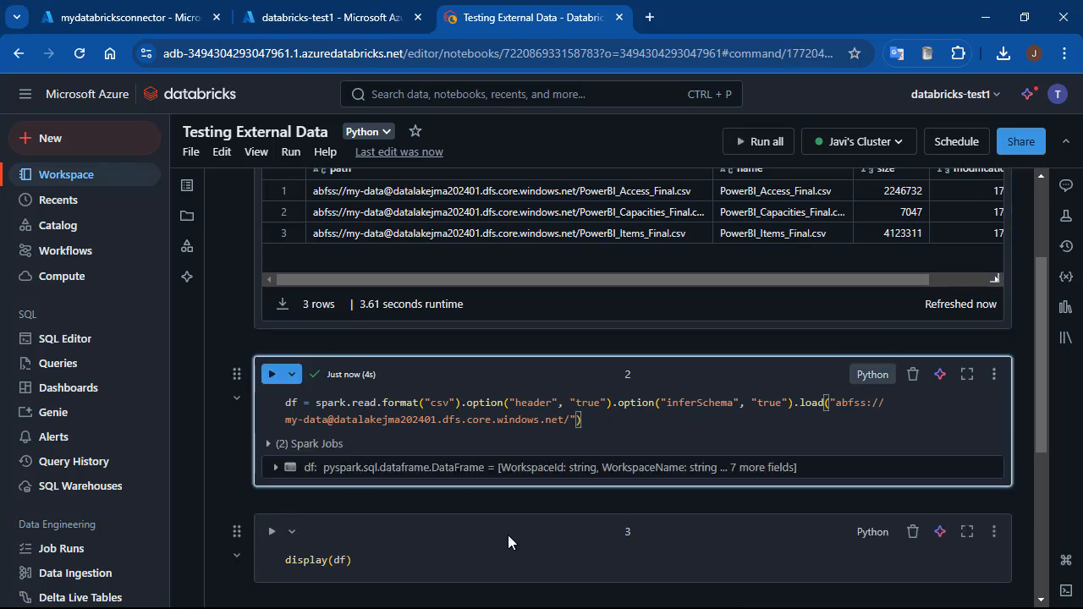
{"action": "left_click", "coordinate": [505, 563]}
{"action": "key", "text": "ctrl+Return"}
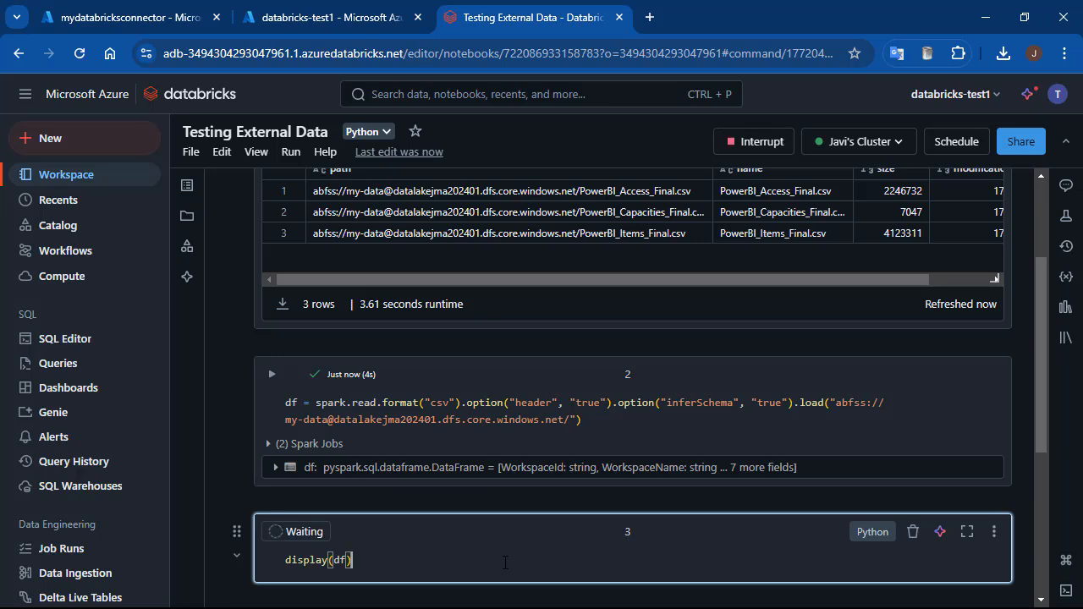
{"action": "scroll", "coordinate": [770, 407], "scroll_direction": "down", "scroll_amount": 4}
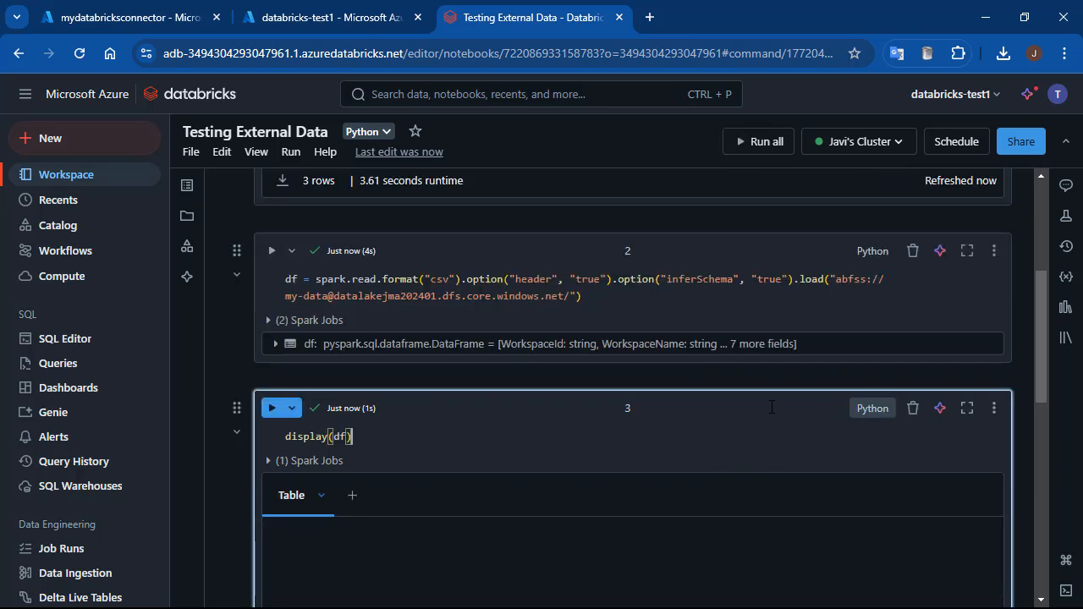
{"action": "scroll", "coordinate": [769, 406], "scroll_direction": "up", "scroll_amount": 1}
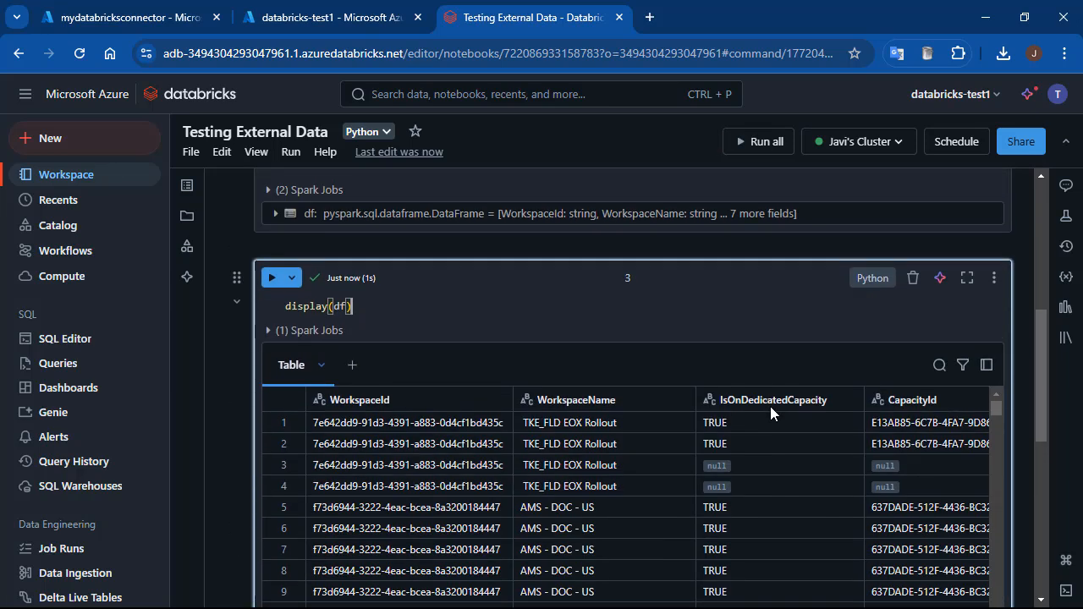
{"action": "scroll", "coordinate": [770, 407], "scroll_direction": "up", "scroll_amount": 3}
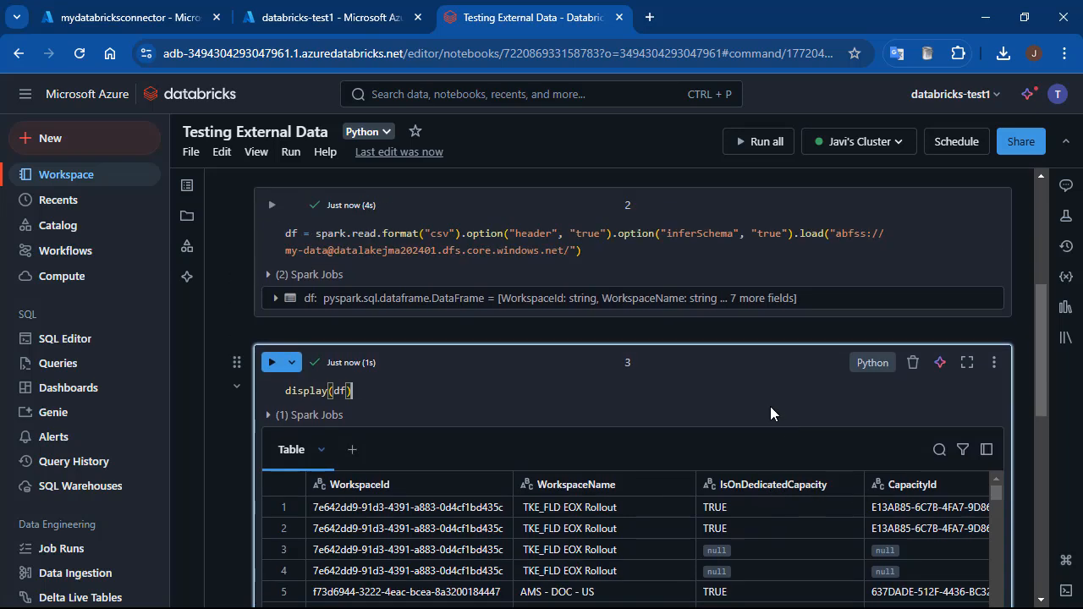
{"action": "scroll", "coordinate": [770, 412], "scroll_direction": "up", "scroll_amount": 2}
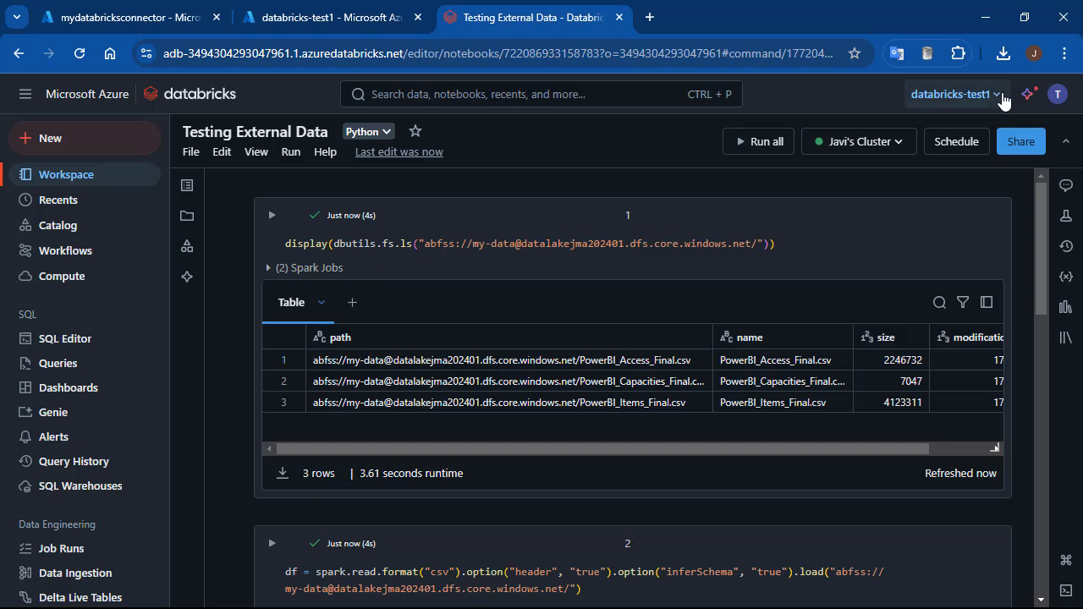
Step: Switch to workspace1, open the my-ext-data external location from the catalog's External Data page and browse its files
{"action": "left_click", "coordinate": [1002, 99]}
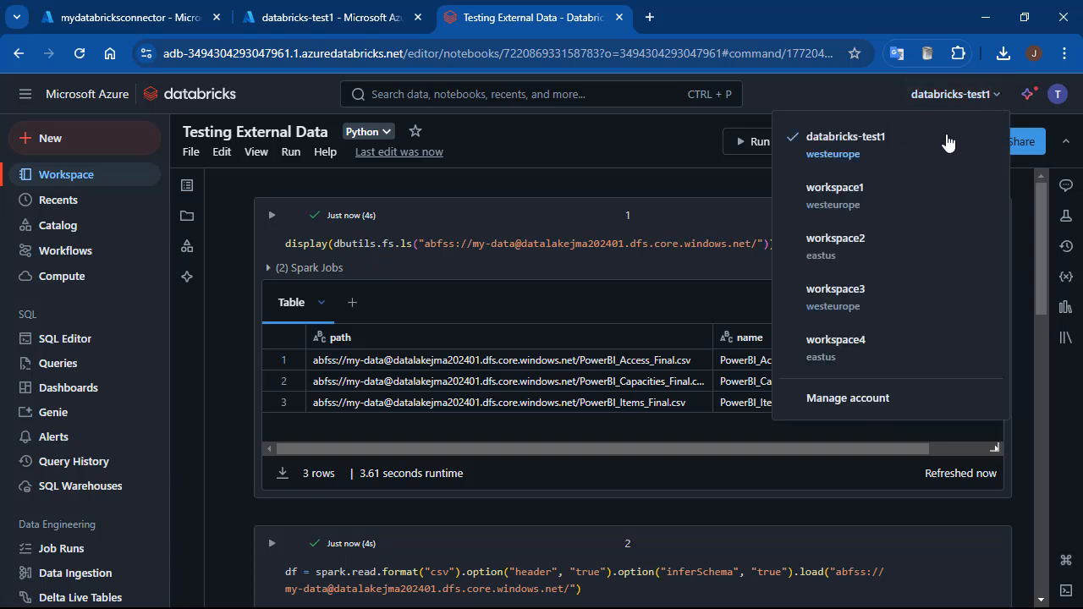
{"action": "left_click", "coordinate": [853, 200]}
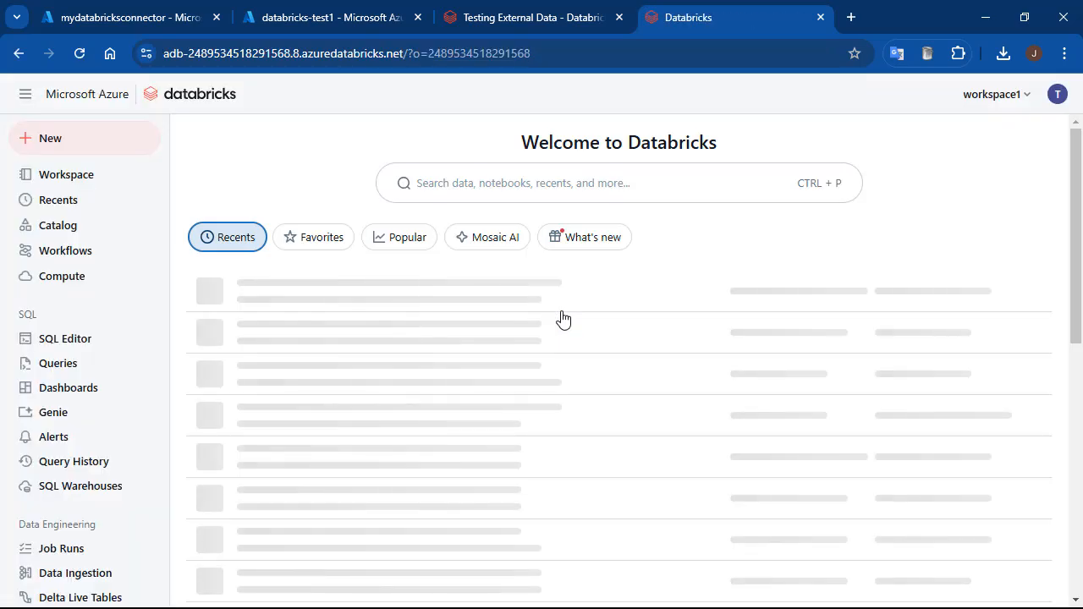
{"action": "left_click", "coordinate": [98, 227]}
{"action": "left_click", "coordinate": [717, 141]}
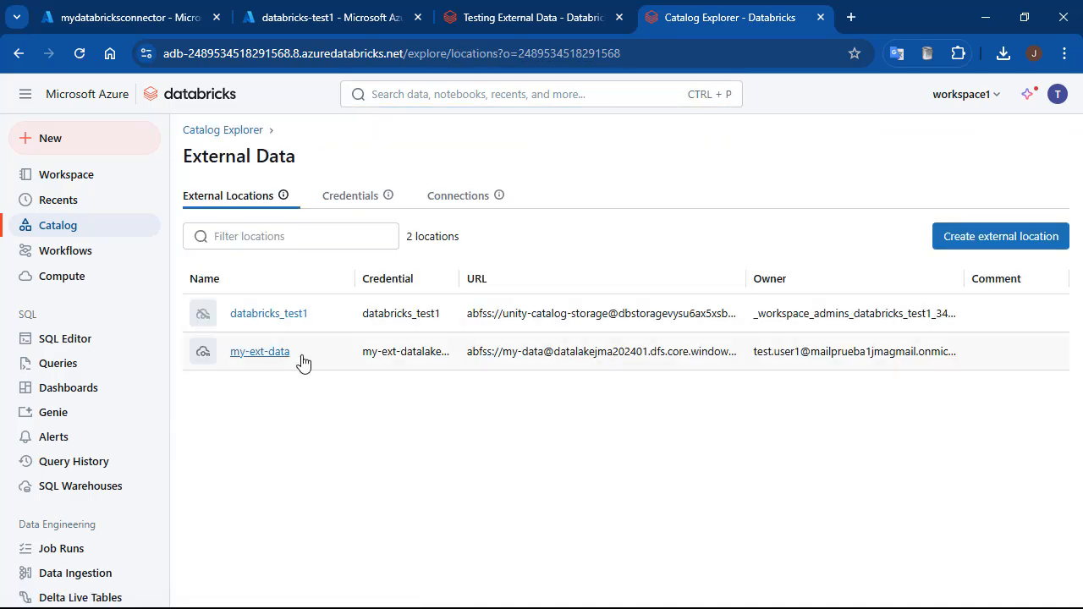
{"action": "left_click", "coordinate": [277, 362]}
{"action": "left_click", "coordinate": [350, 193]}
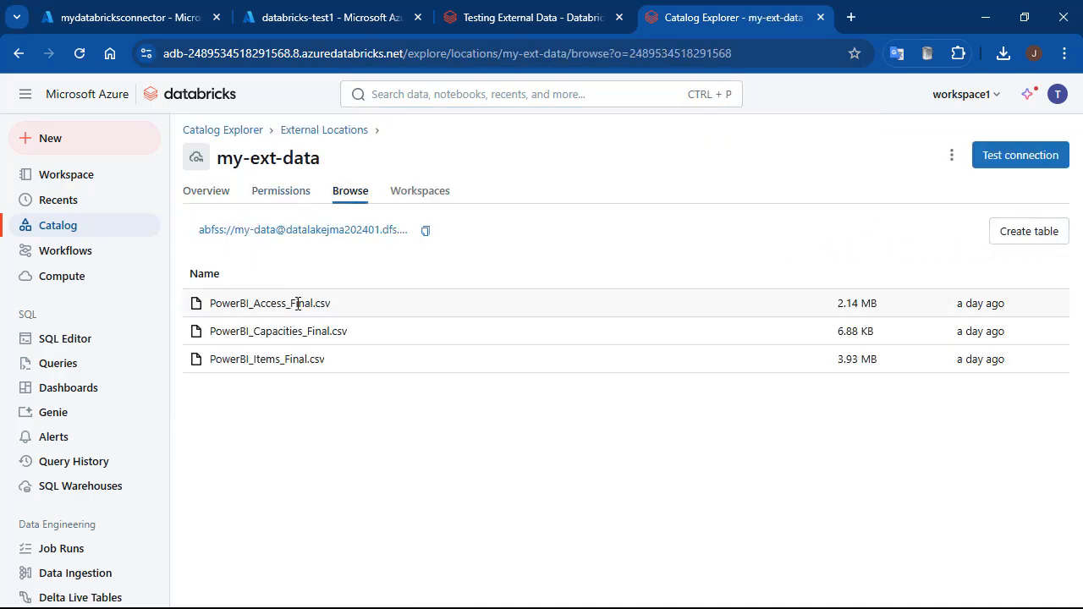
Step: Switch to workspace2 and check the external locations on its catalog's External Data page
{"action": "left_click", "coordinate": [1004, 99]}
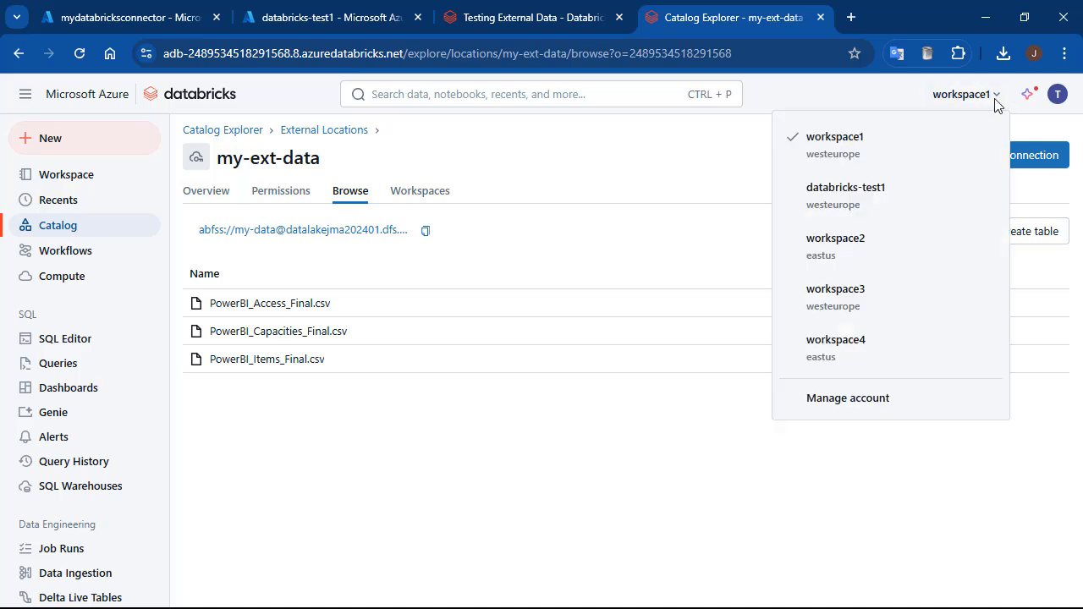
{"action": "left_click", "coordinate": [832, 262]}
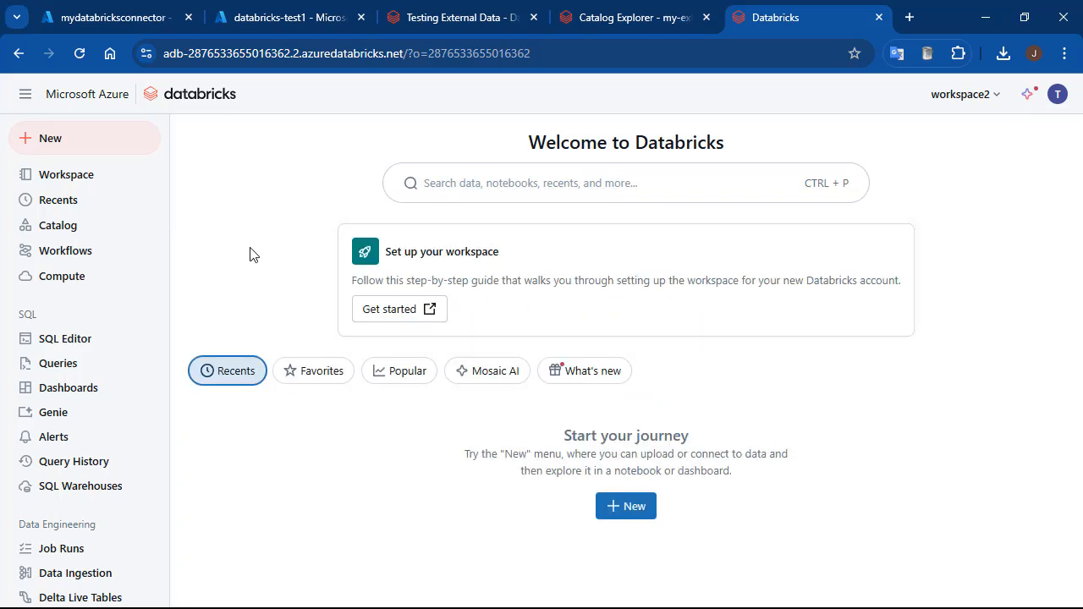
{"action": "left_click", "coordinate": [57, 227]}
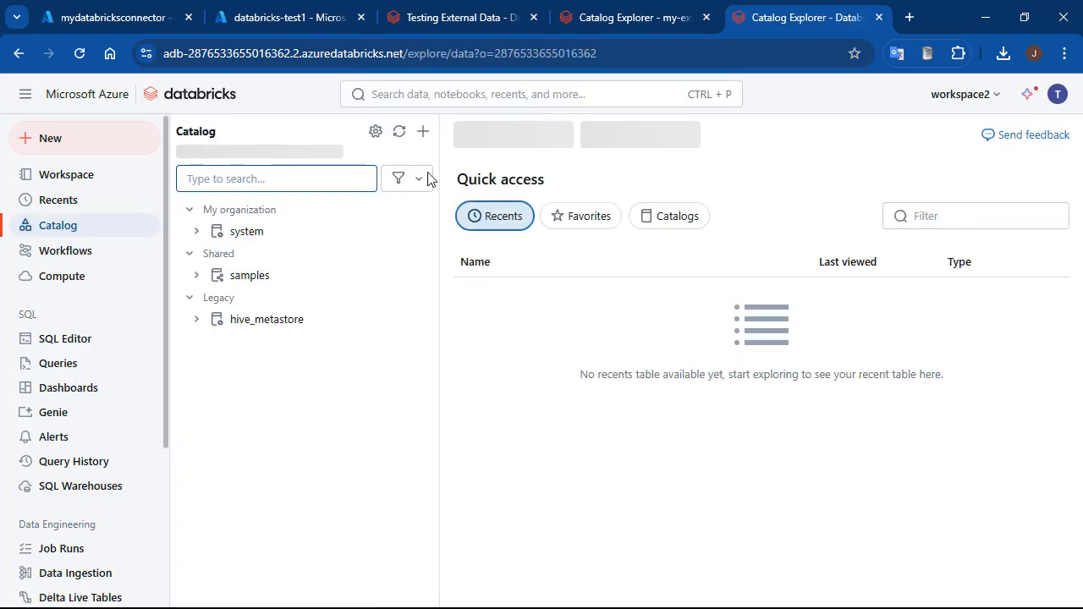
{"action": "left_click", "coordinate": [751, 138]}
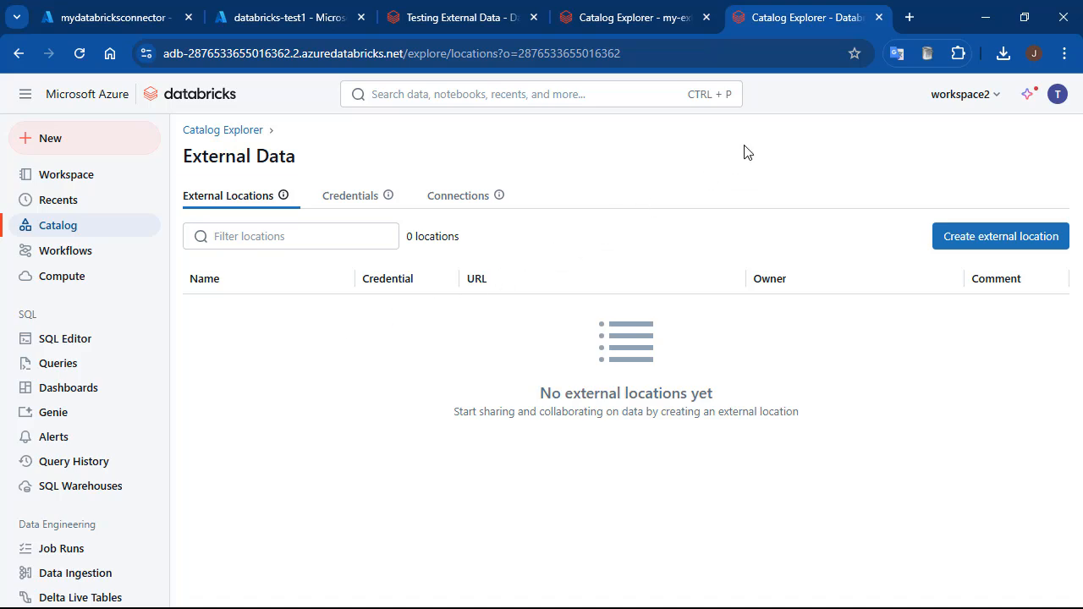
Step: Return to workspace1 and open the workspace access settings of the my-ext-data external location
{"action": "left_click", "coordinate": [625, 18]}
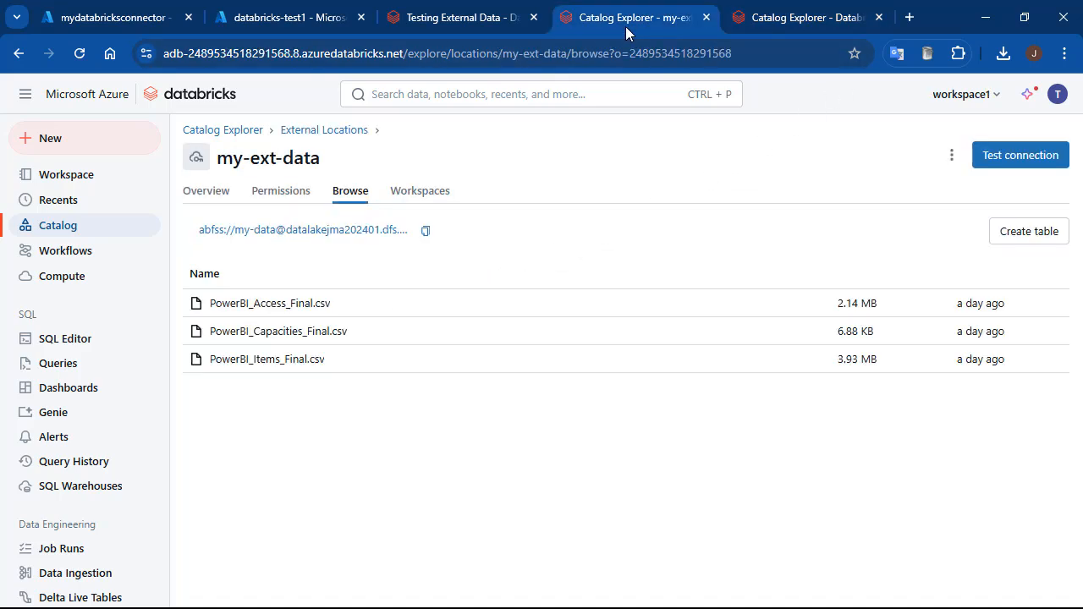
{"action": "left_click", "coordinate": [61, 228]}
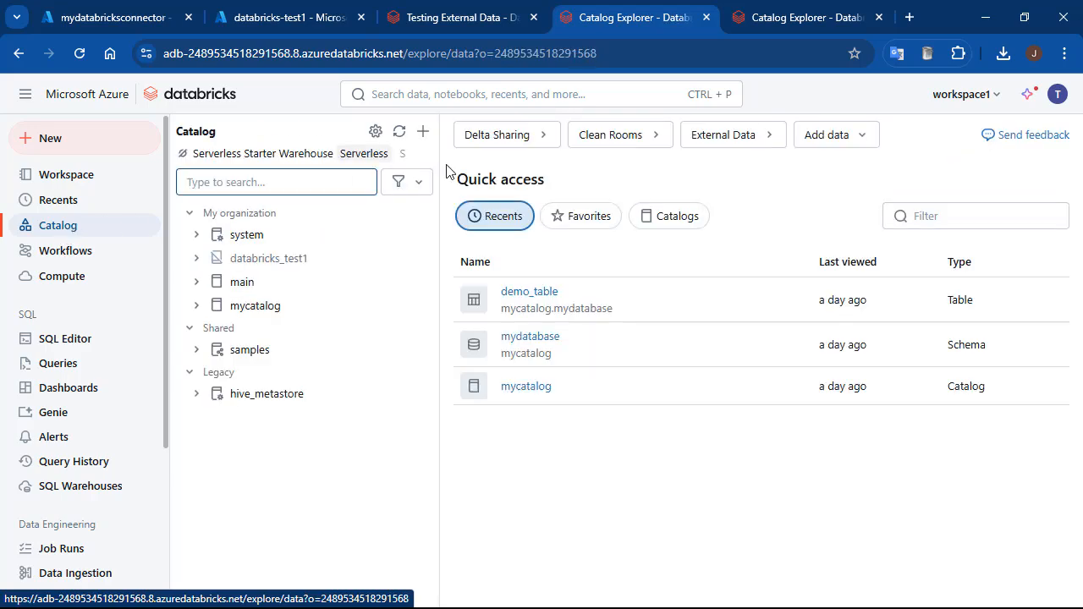
{"action": "left_click", "coordinate": [717, 137]}
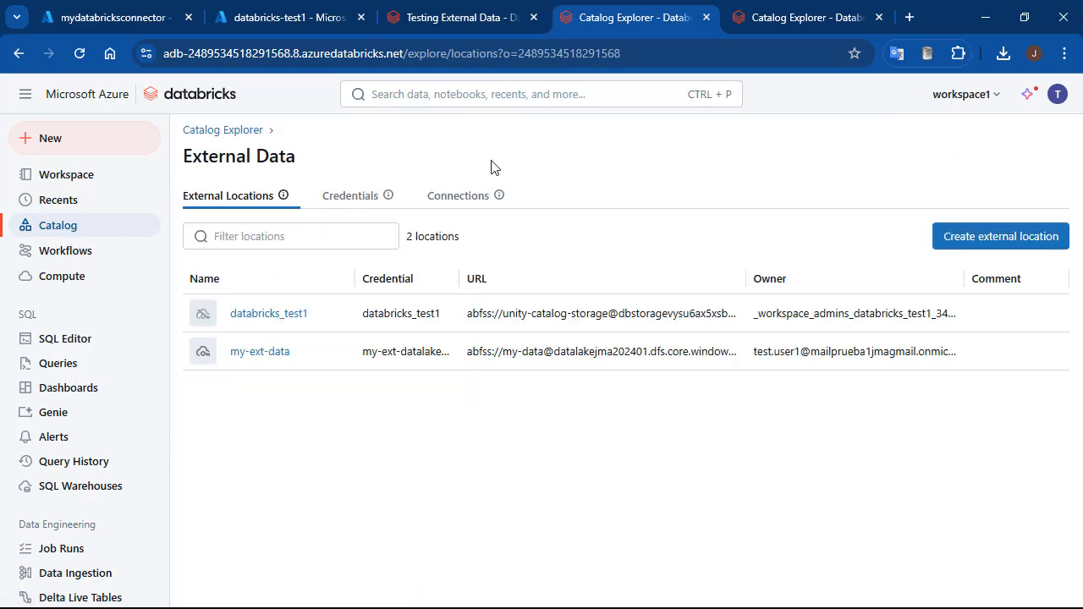
{"action": "left_click", "coordinate": [245, 355]}
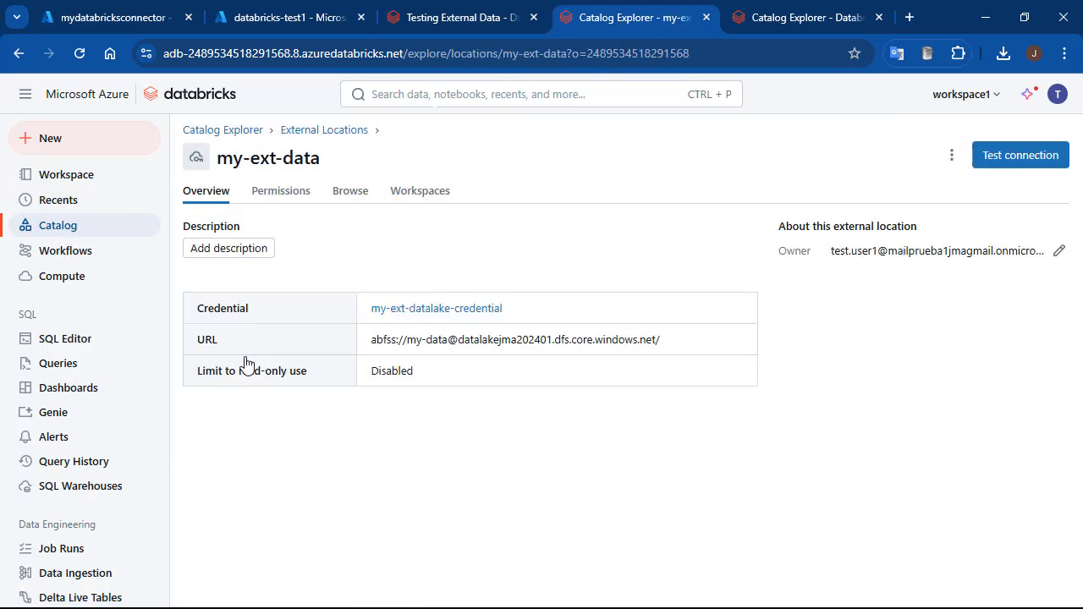
{"action": "left_click", "coordinate": [417, 196]}
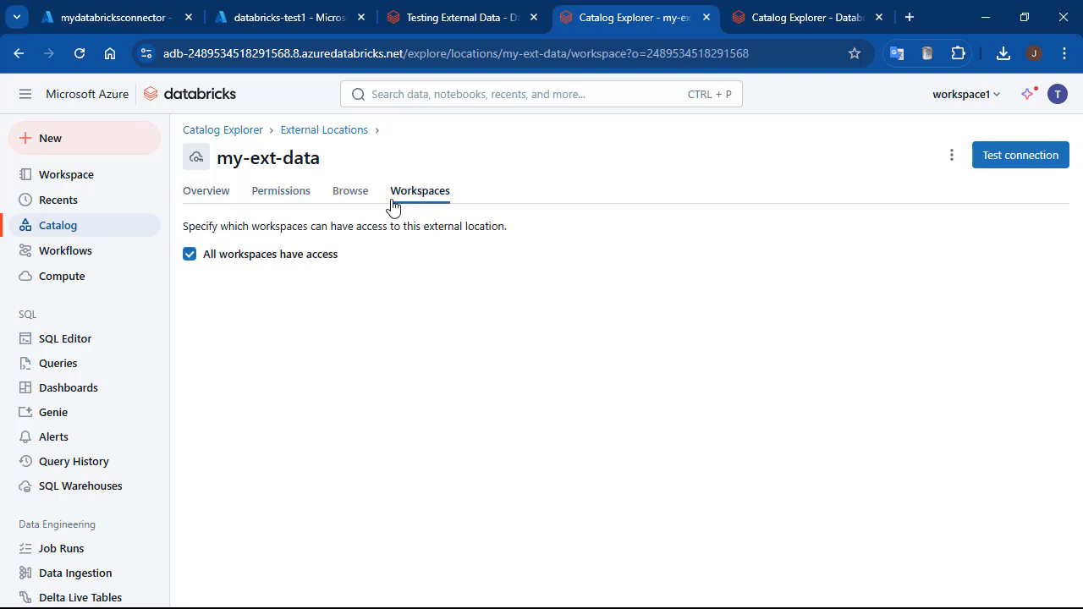
Step: Turn off access for all workspaces on my-ext-data and assign the external location to workspace1 only
{"action": "left_click", "coordinate": [189, 255]}
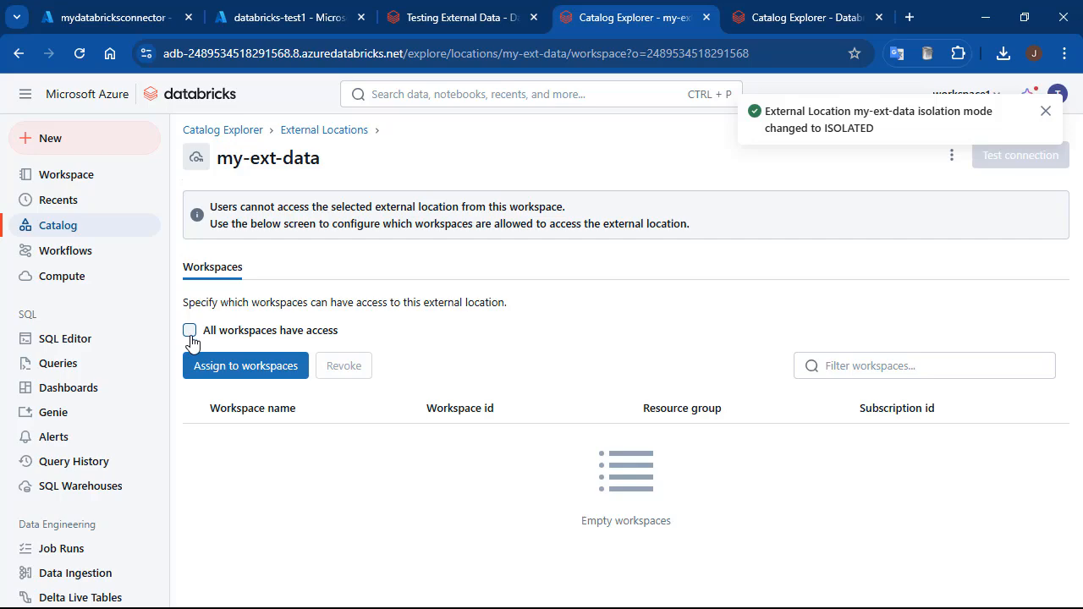
{"action": "left_click", "coordinate": [235, 373]}
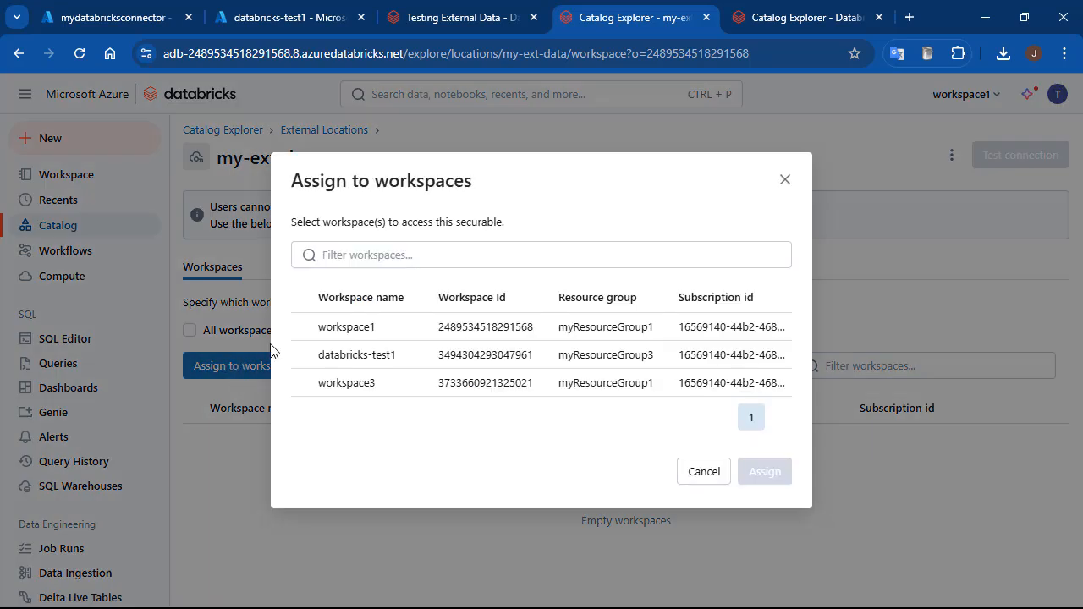
{"action": "left_click", "coordinate": [304, 329]}
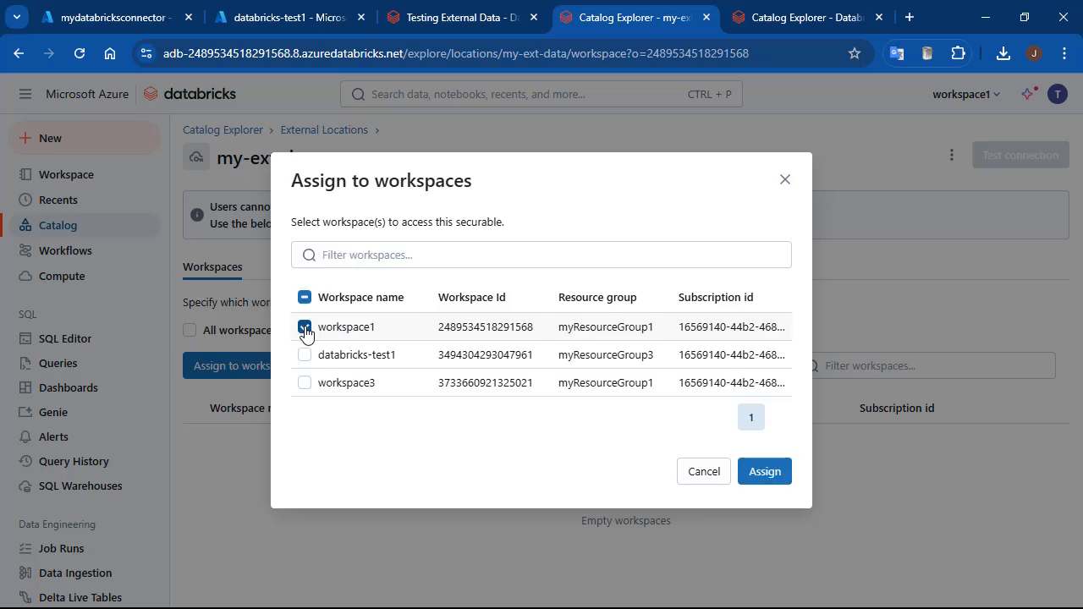
{"action": "left_click", "coordinate": [765, 472]}
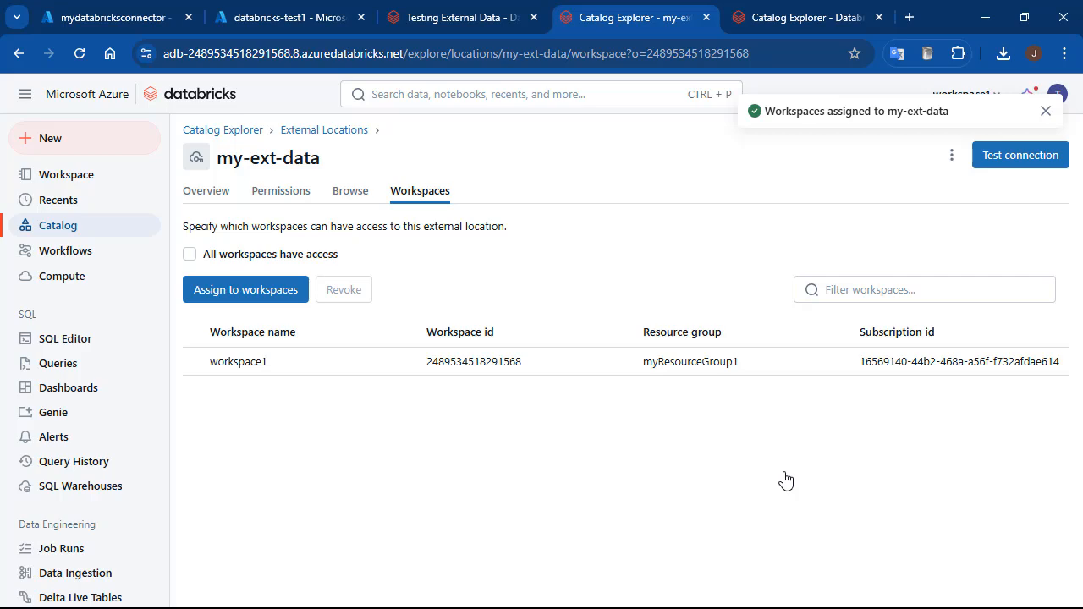
Step: In databricks-test1, reload the catalog, check access to the my-ext-data external location and return to the catalog
{"action": "left_click", "coordinate": [458, 18]}
{"action": "left_click", "coordinate": [54, 227]}
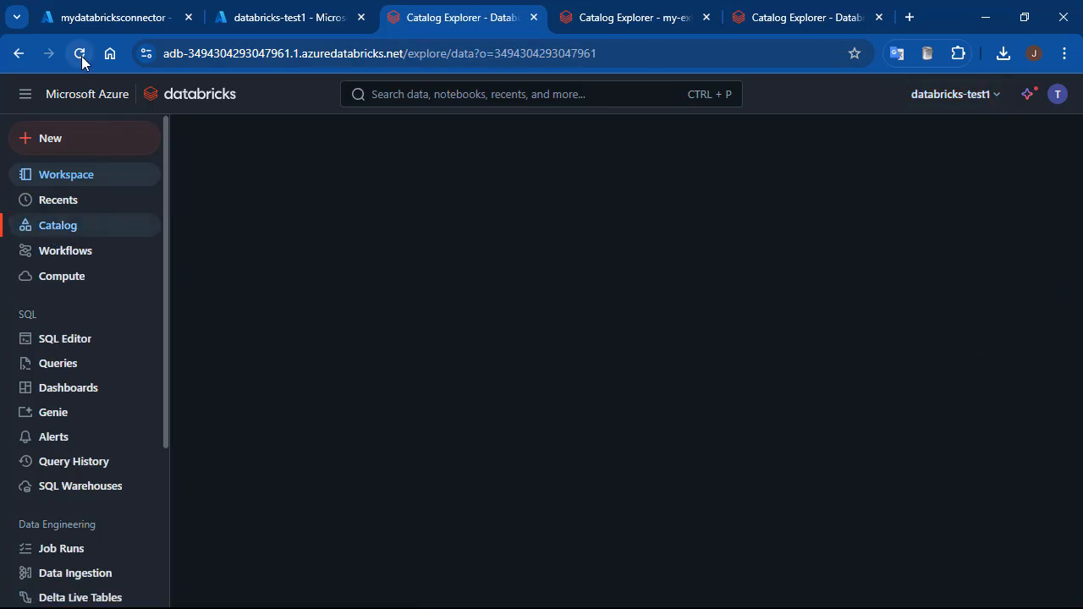
{"action": "left_click", "coordinate": [81, 56]}
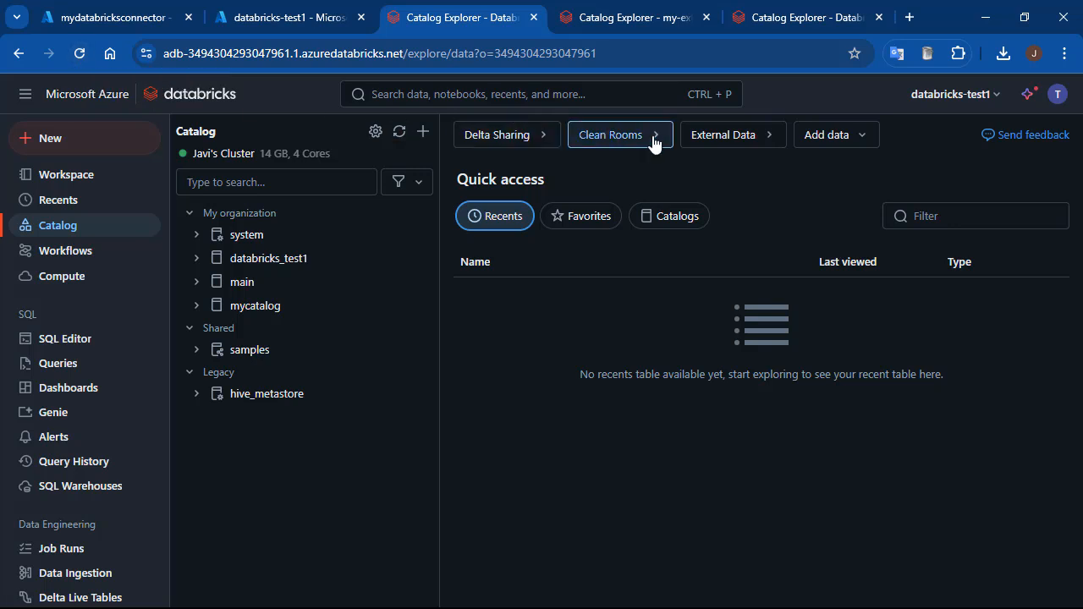
{"action": "left_click", "coordinate": [748, 139]}
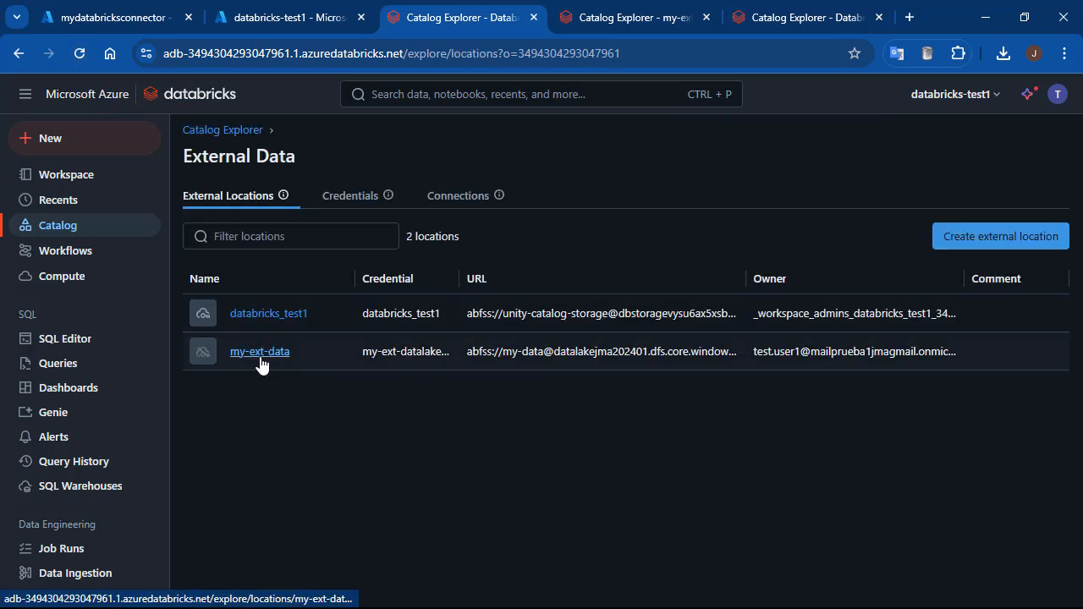
{"action": "left_click", "coordinate": [260, 352]}
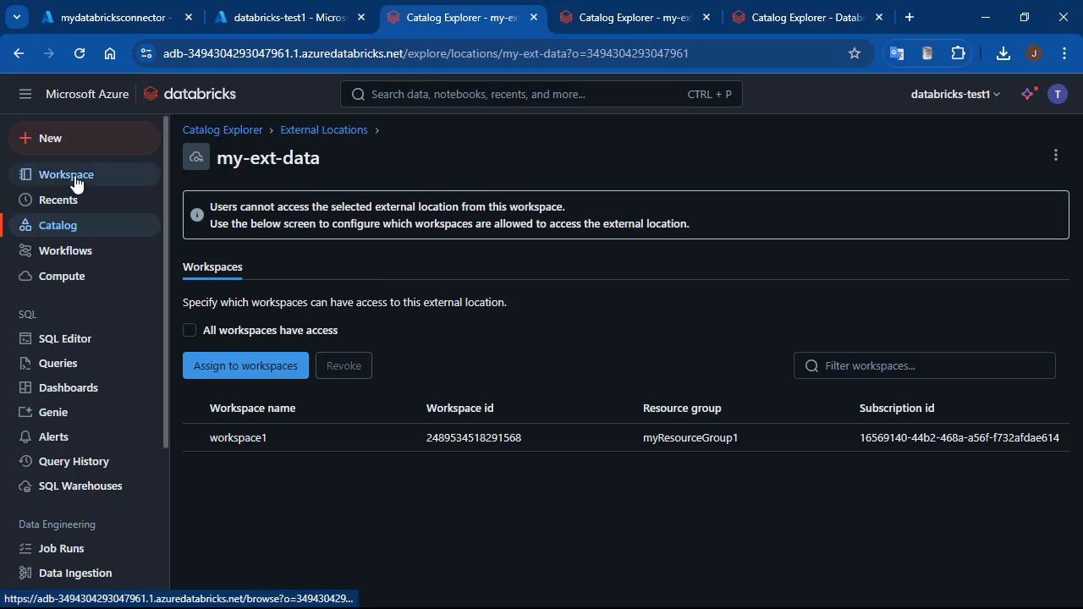
{"action": "left_click", "coordinate": [46, 235]}
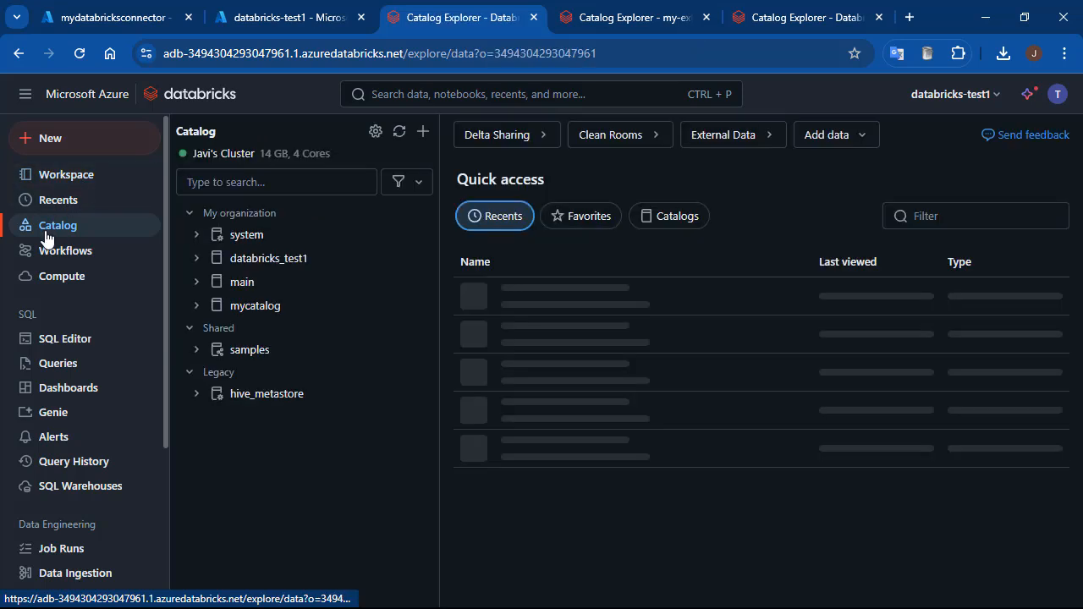